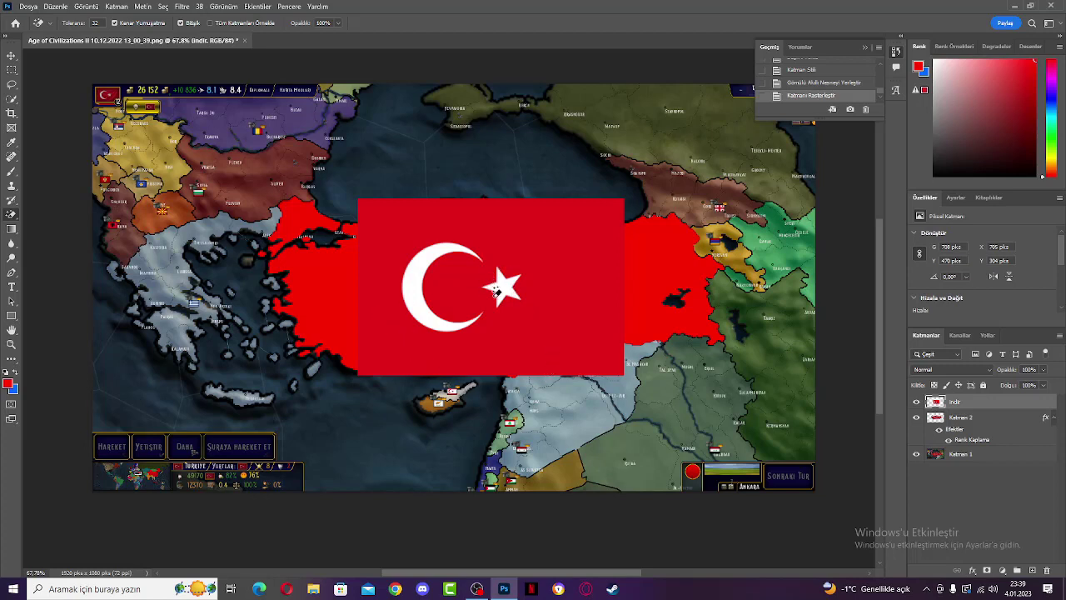
Magic-erase the flag's red background on the indir layer and shift the crescent and star slightly up.
click(574, 264)
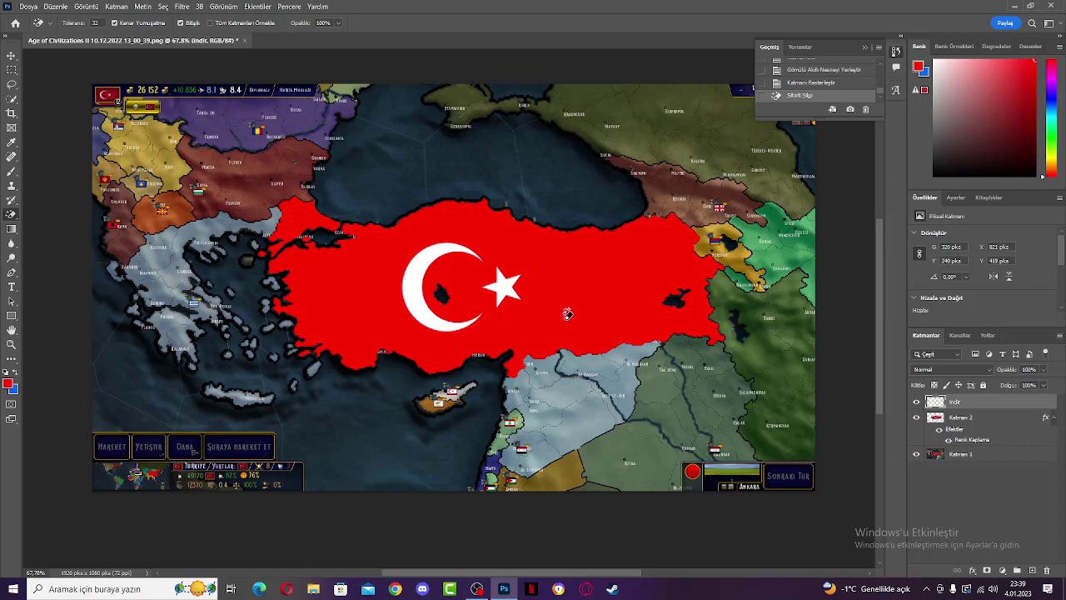
click(10, 55)
drag(414, 279, 412, 272)
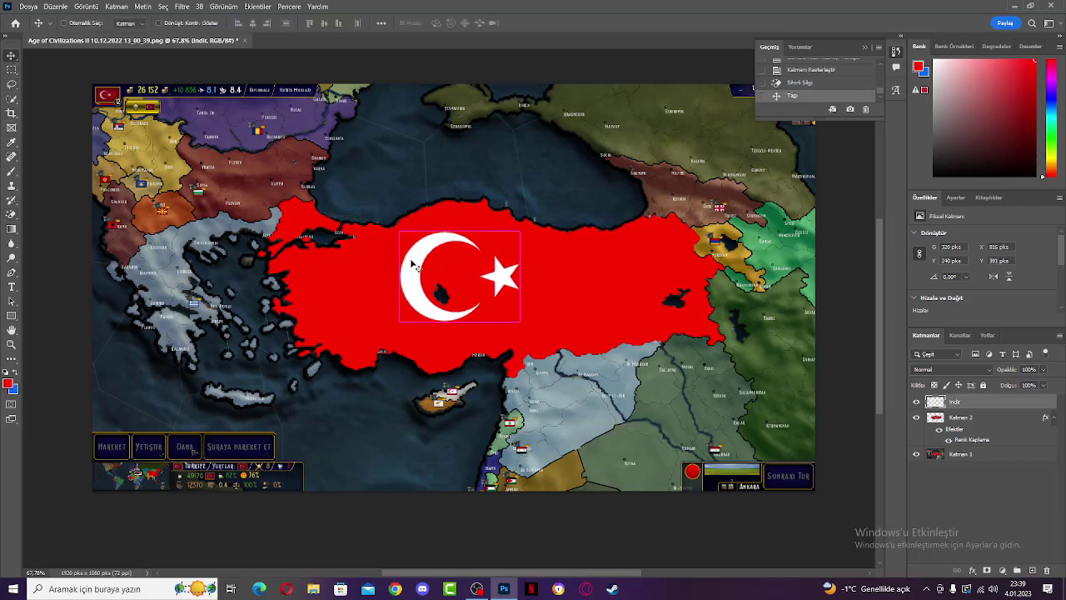
Scale the crescent and star up to about 180% with Free Transform.
key(ctrl+t)
drag(518, 322, 538, 331)
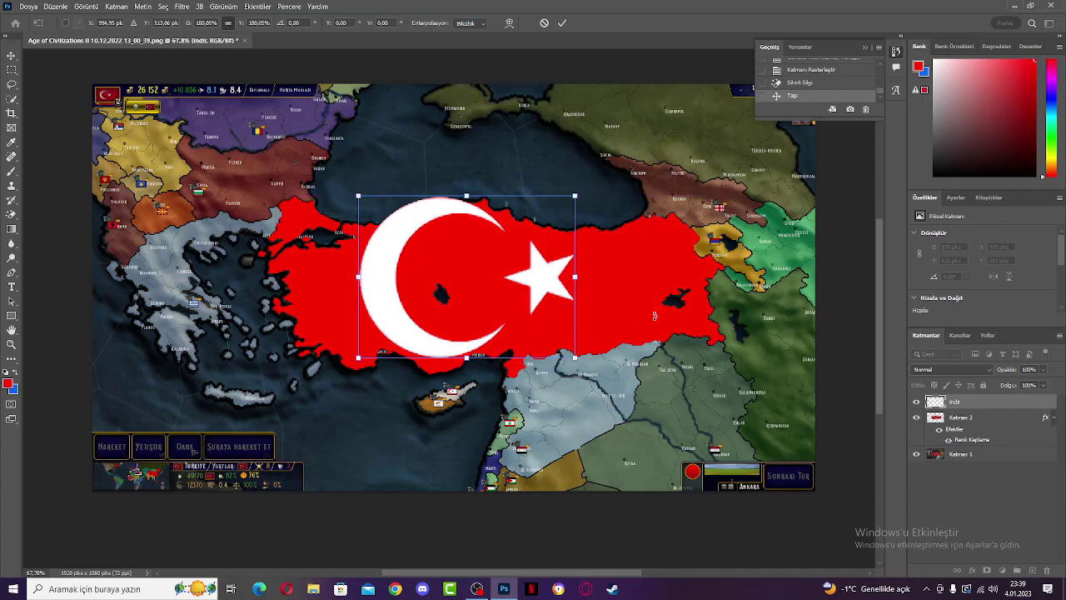
key(Return)
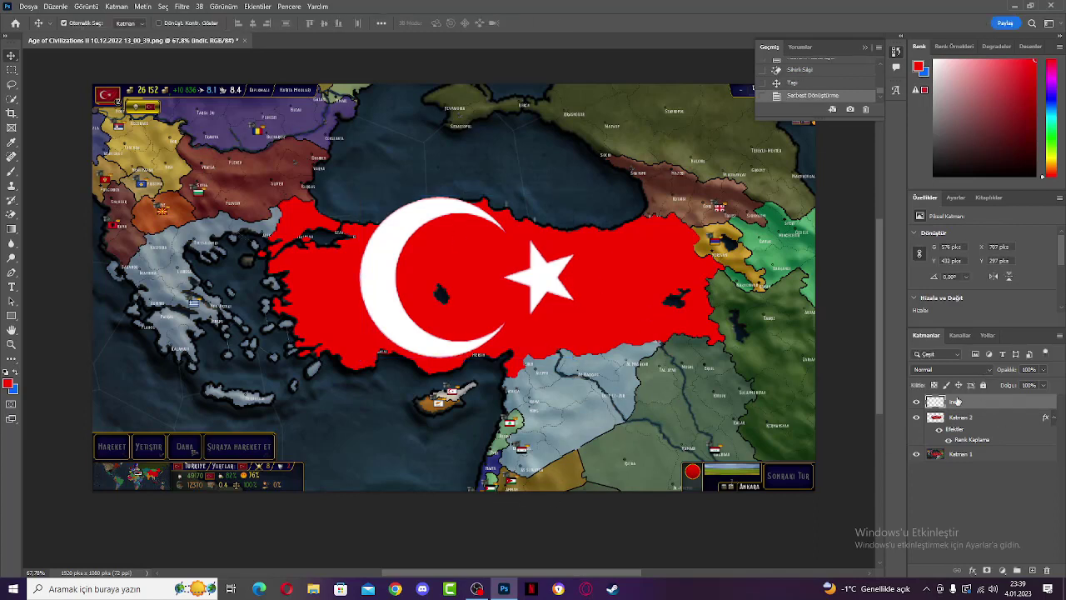
Place the indir layer below Katman 2 and erase the part of the crescent sticking out past Turkey's northern coast.
drag(967, 406, 965, 448)
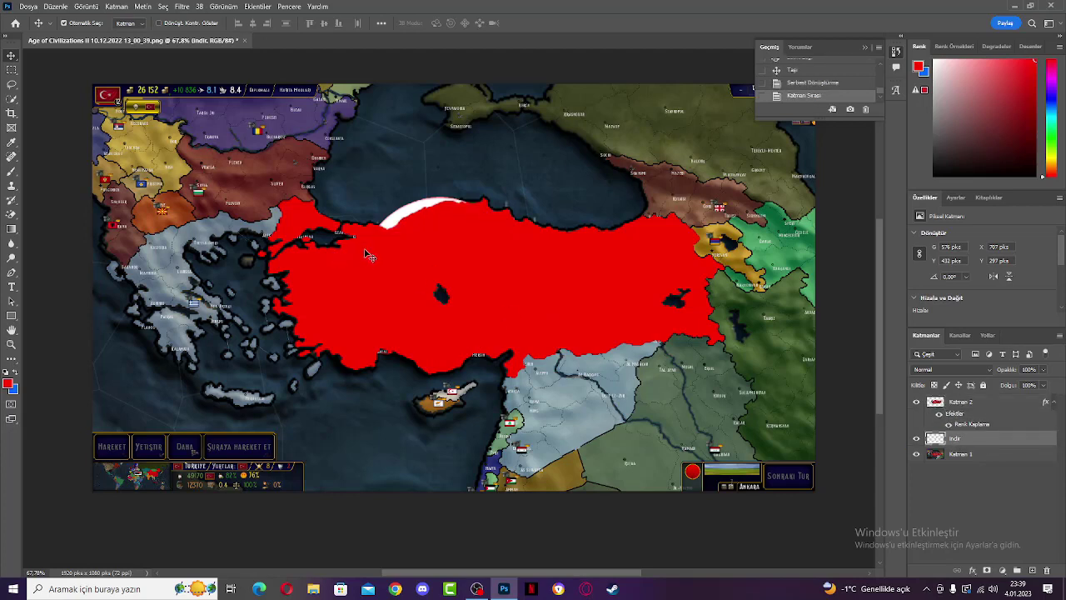
click(11, 214)
click(57, 214)
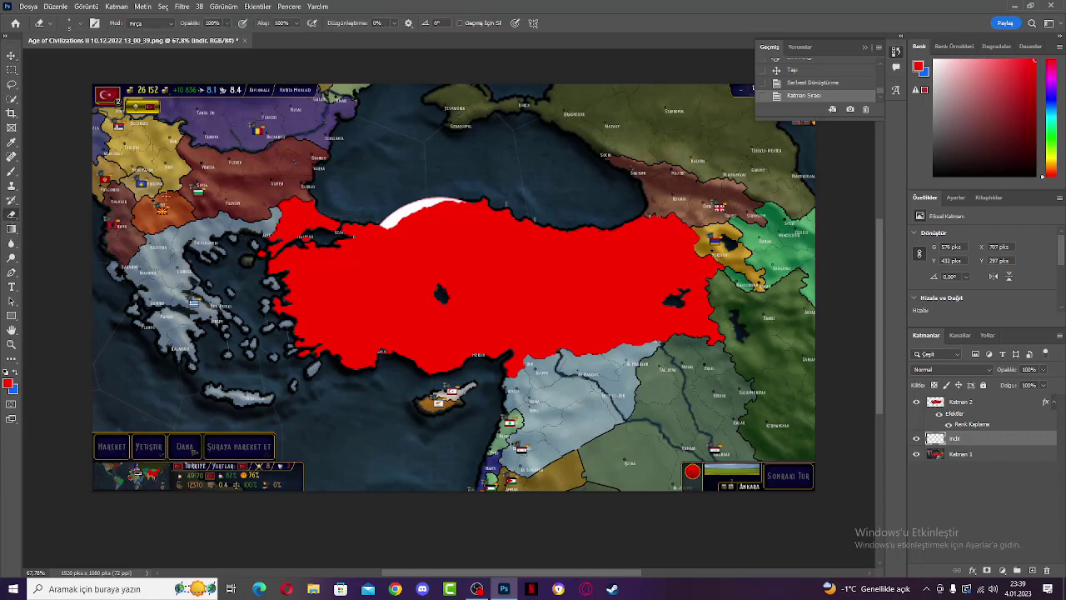
scroll(414, 208, up, 5)
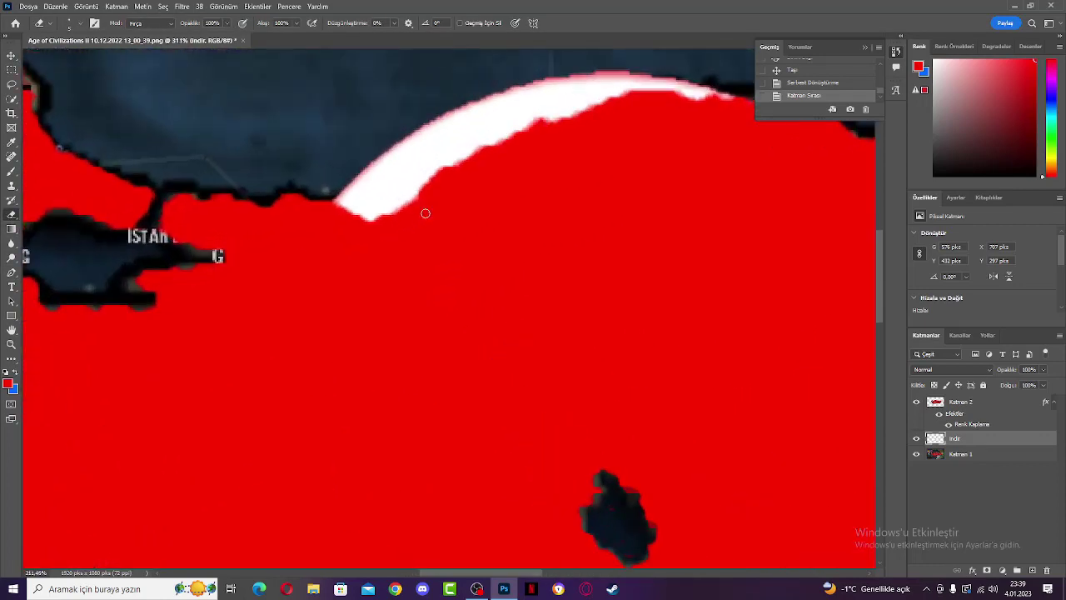
scroll(304, 211, up, 4)
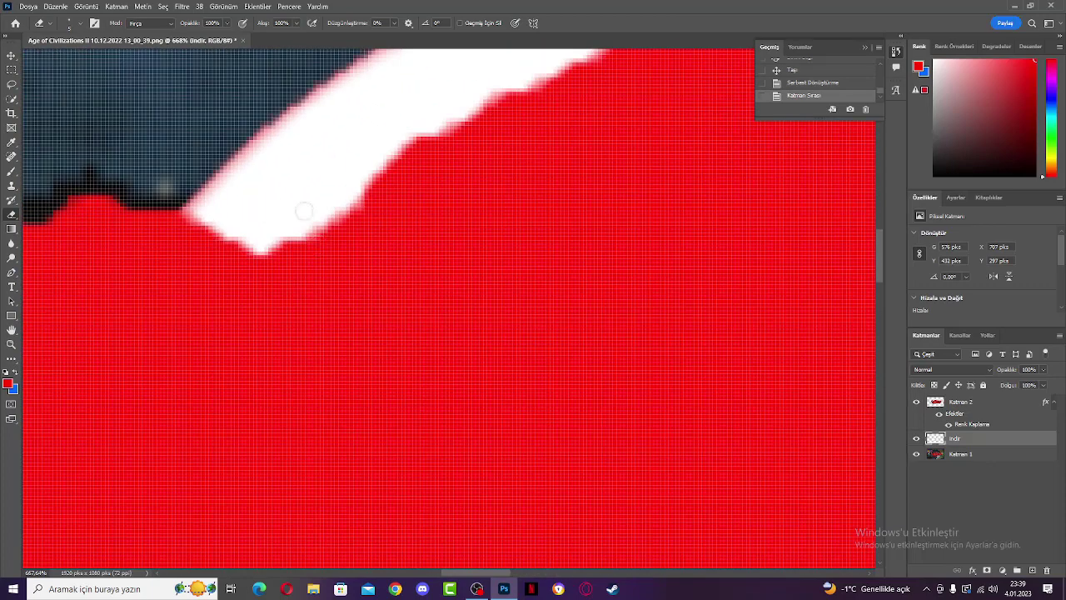
mouse_move(261, 254)
mouse_down()
mouse_move(202, 213)
mouse_move(218, 208)
mouse_move(271, 239)
mouse_move(305, 226)
mouse_move(343, 207)
mouse_move(366, 163)
mouse_move(446, 118)
mouse_up()
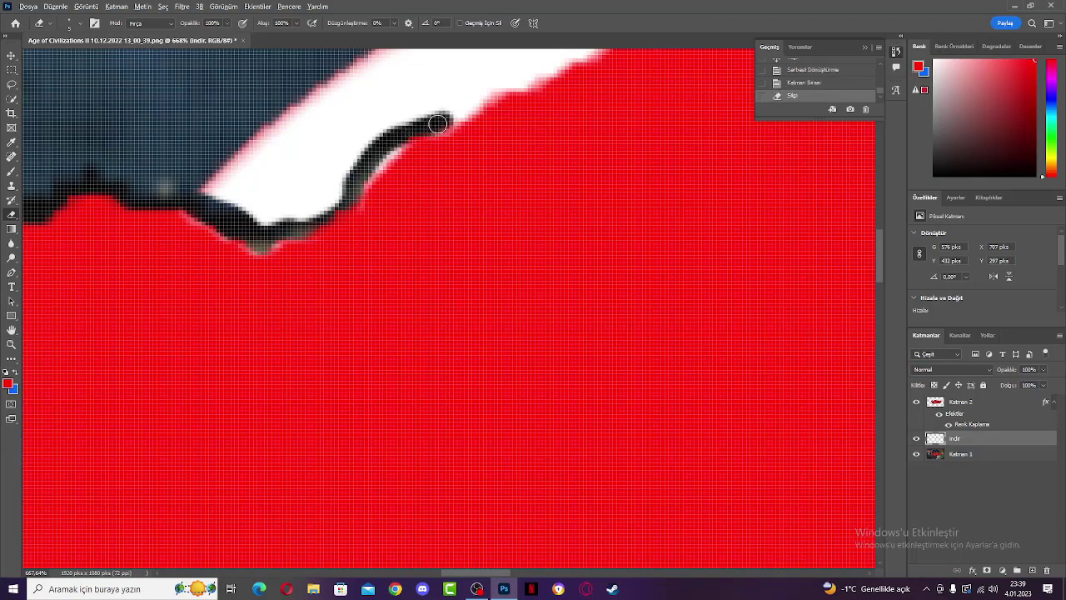
scroll(426, 168, down, 2)
scroll(426, 167, down, 4)
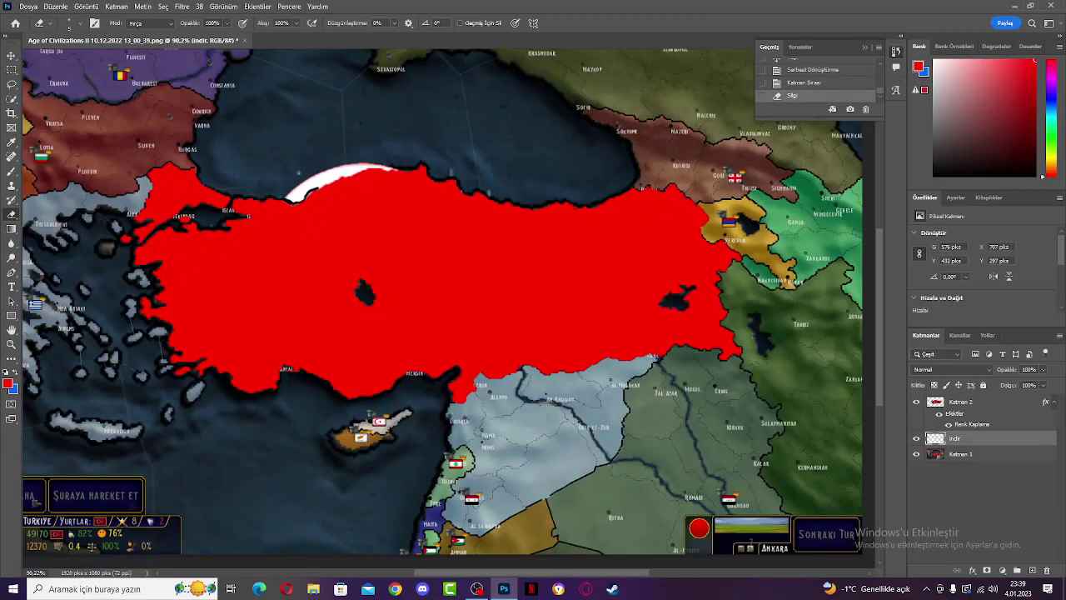
scroll(339, 179, up, 3)
scroll(339, 179, up, 5)
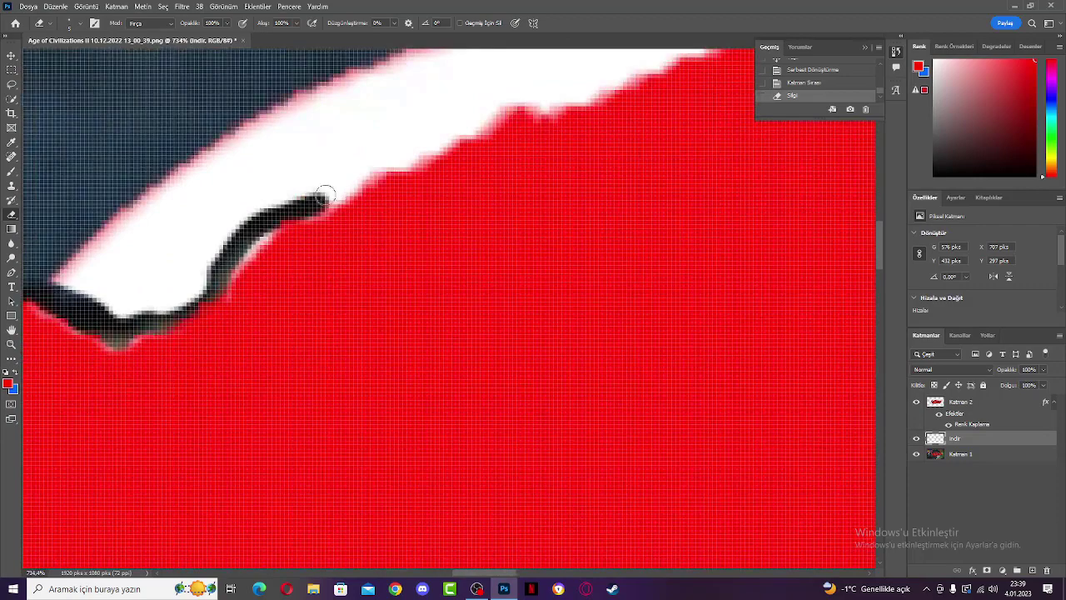
mouse_move(326, 195)
mouse_down()
mouse_move(364, 168)
mouse_move(428, 151)
mouse_move(492, 99)
mouse_move(533, 92)
mouse_move(580, 106)
mouse_move(643, 75)
mouse_up()
scroll(445, 118, down, 2)
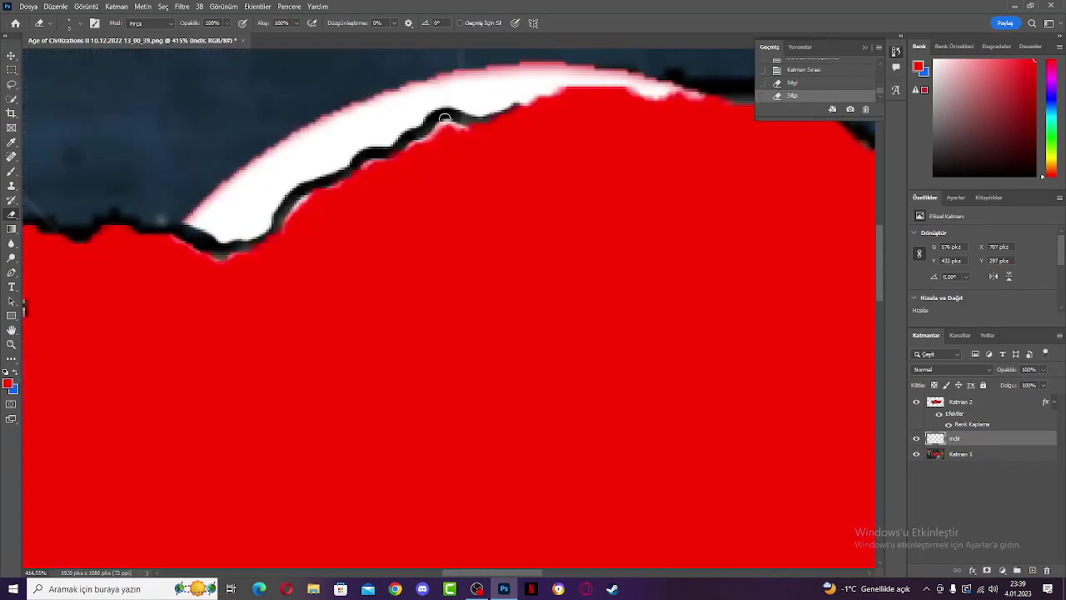
mouse_move(523, 98)
mouse_down()
mouse_move(581, 82)
mouse_move(701, 94)
mouse_move(585, 79)
mouse_move(618, 72)
mouse_move(532, 85)
mouse_move(521, 105)
mouse_move(482, 115)
mouse_move(436, 105)
mouse_move(297, 187)
mouse_move(254, 235)
mouse_move(207, 242)
mouse_move(171, 216)
mouse_move(262, 234)
mouse_move(280, 226)
mouse_move(252, 222)
mouse_move(279, 213)
mouse_move(190, 225)
mouse_move(256, 211)
mouse_move(227, 209)
mouse_move(268, 190)
mouse_move(251, 187)
mouse_move(213, 202)
mouse_move(277, 199)
mouse_move(280, 173)
mouse_move(409, 114)
mouse_move(304, 139)
mouse_move(301, 176)
mouse_move(321, 180)
mouse_move(261, 162)
mouse_move(253, 173)
mouse_move(275, 123)
mouse_move(572, 54)
mouse_move(457, 73)
mouse_move(562, 68)
mouse_move(500, 93)
mouse_move(519, 91)
mouse_move(376, 95)
mouse_move(385, 121)
mouse_move(329, 141)
mouse_move(364, 111)
mouse_move(296, 154)
mouse_move(360, 153)
mouse_up()
scroll(255, 167, down, 6)
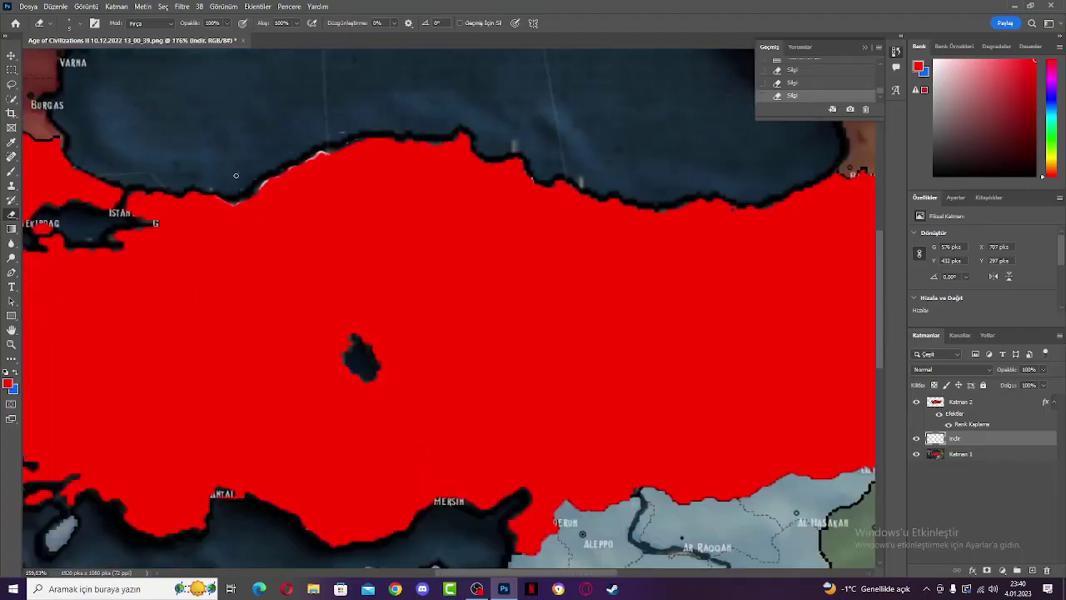
Move the indir layer back above Katman 2 and inspect the crescent's trimmed edge along the northern coast.
scroll(243, 242, down, 1)
scroll(243, 243, up, 4)
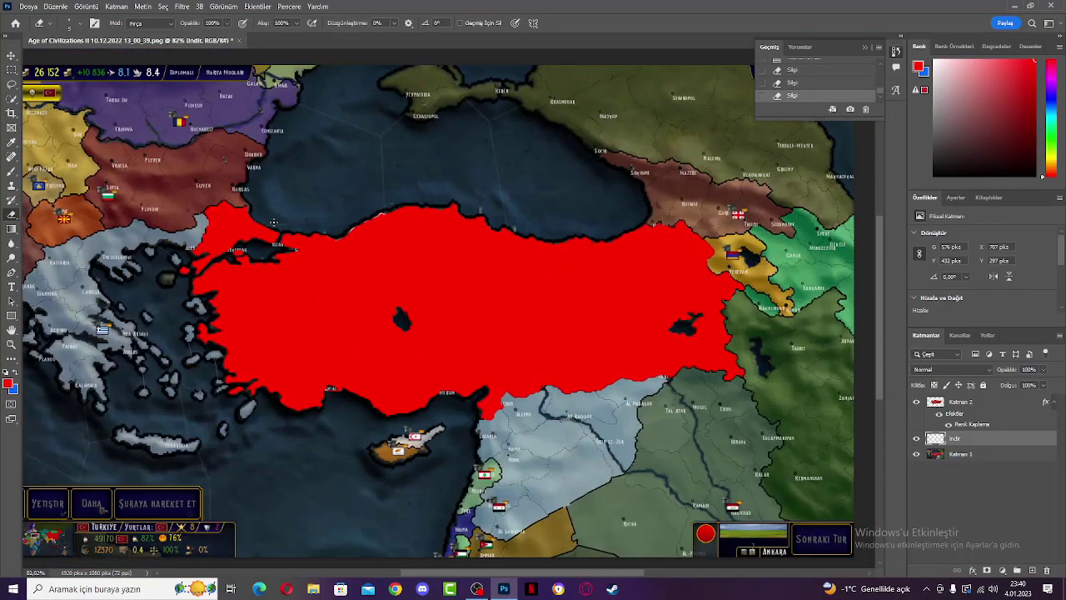
scroll(428, 270, down, 2)
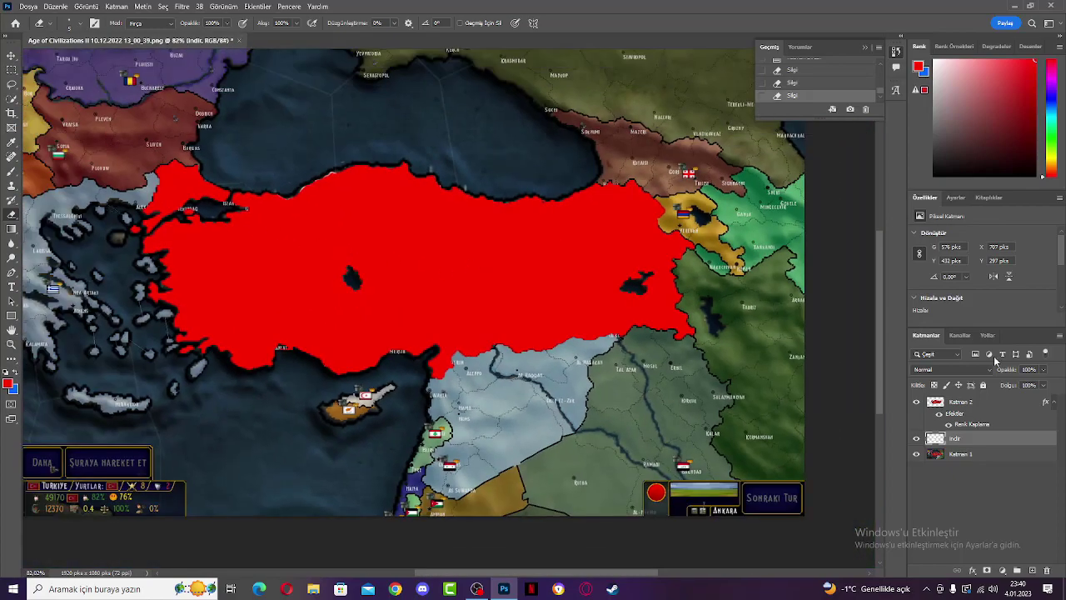
drag(979, 440, 983, 408)
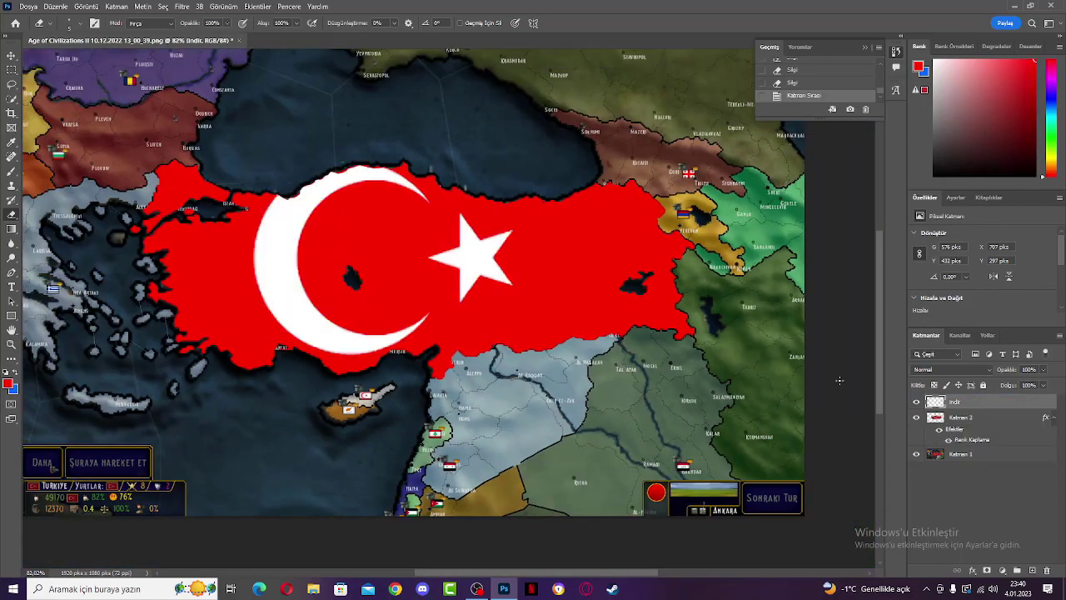
scroll(827, 366, down, 1)
scroll(353, 220, up, 10)
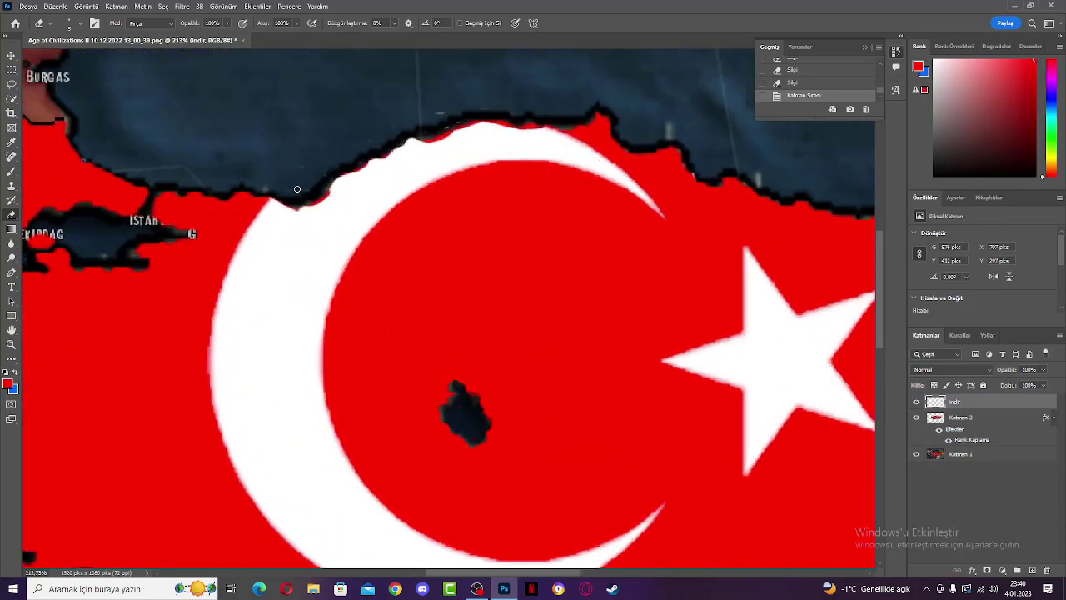
scroll(333, 212, down, 10)
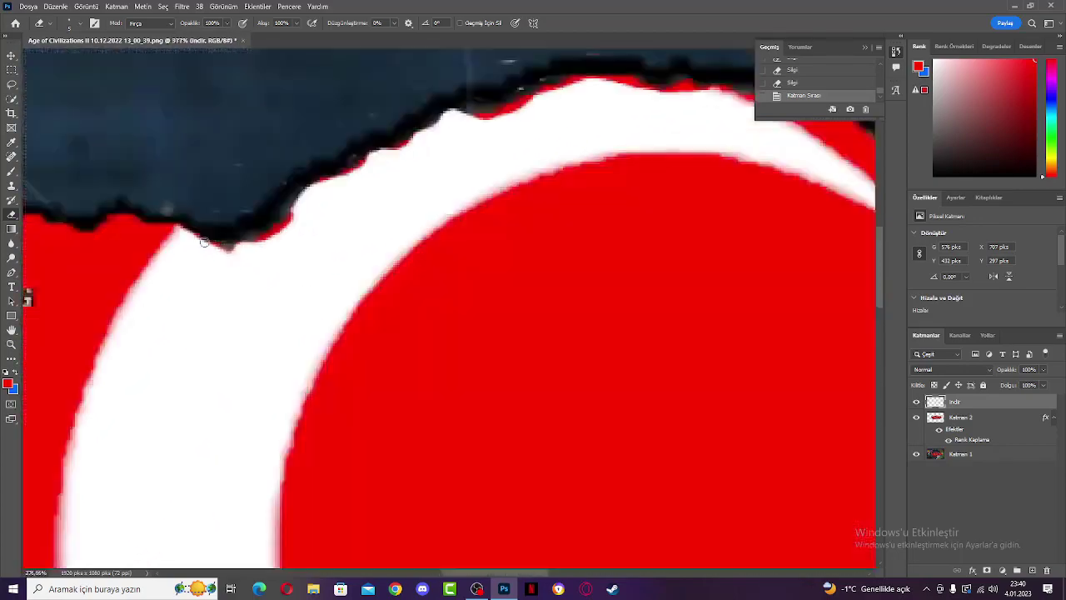
scroll(852, 326, down, 6)
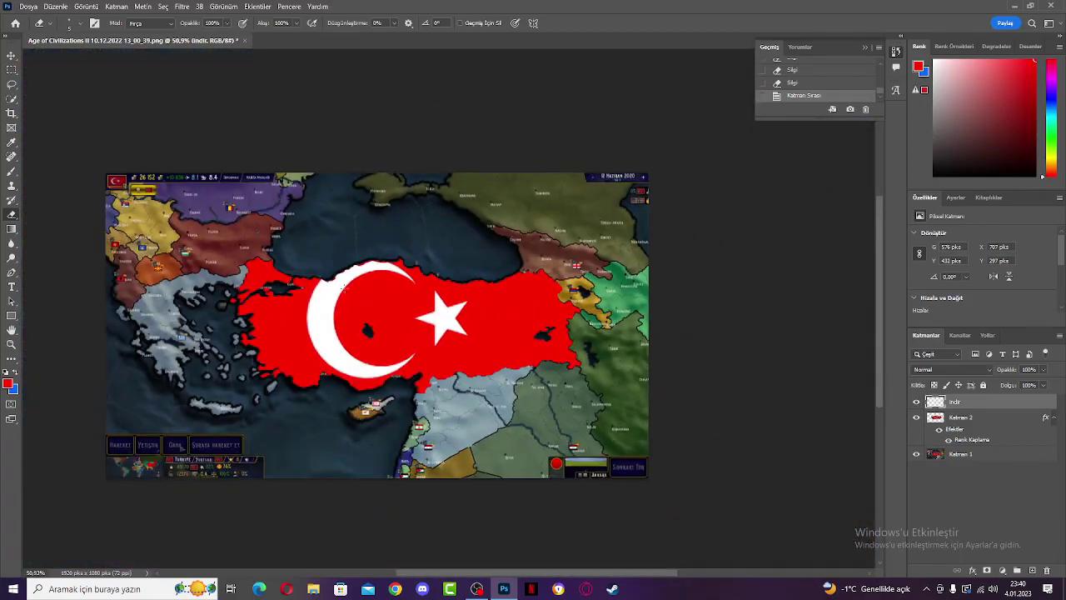
scroll(288, 267, up, 8)
scroll(668, 230, up, 3)
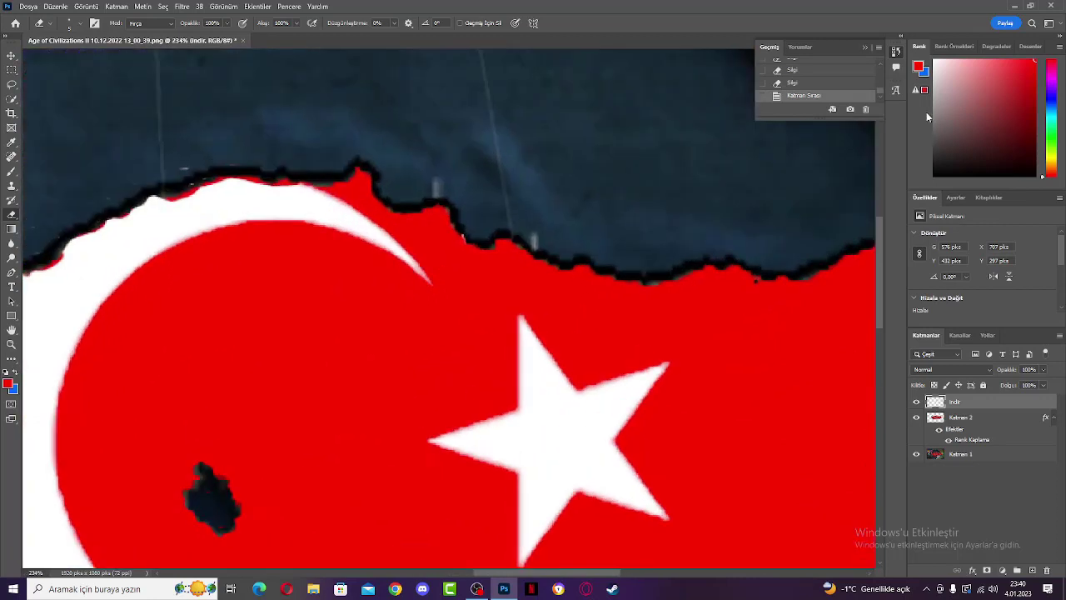
Delete the history states for the layer reordering, erasing and enlargement, keeping the first move of the crescent and star.
click(864, 110)
key(Return)
click(864, 110)
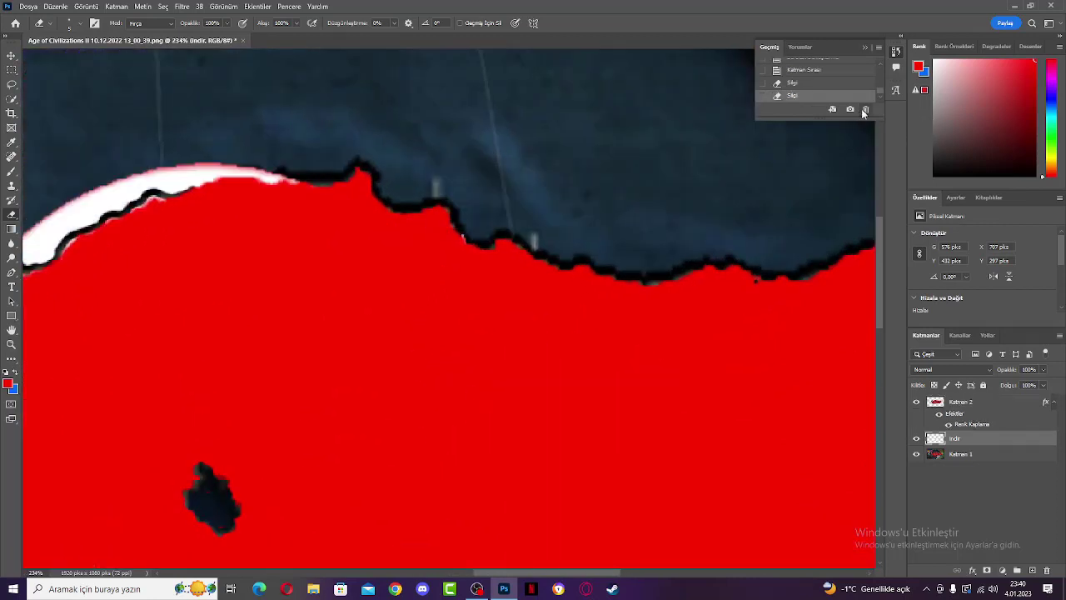
click(864, 110)
click(864, 110)
click(864, 110)
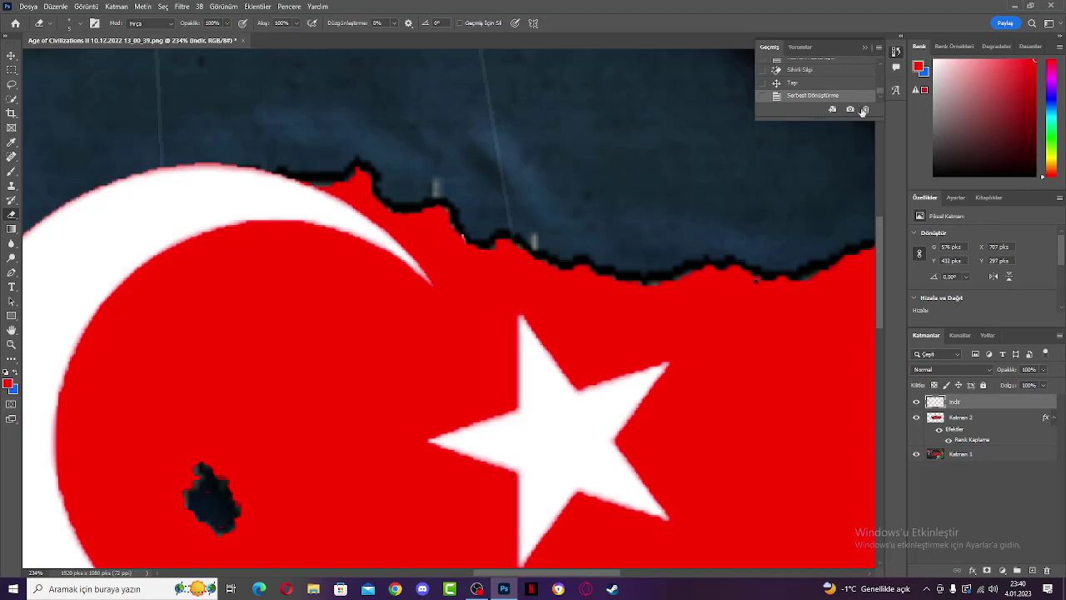
click(866, 110)
key(Return)
click(866, 110)
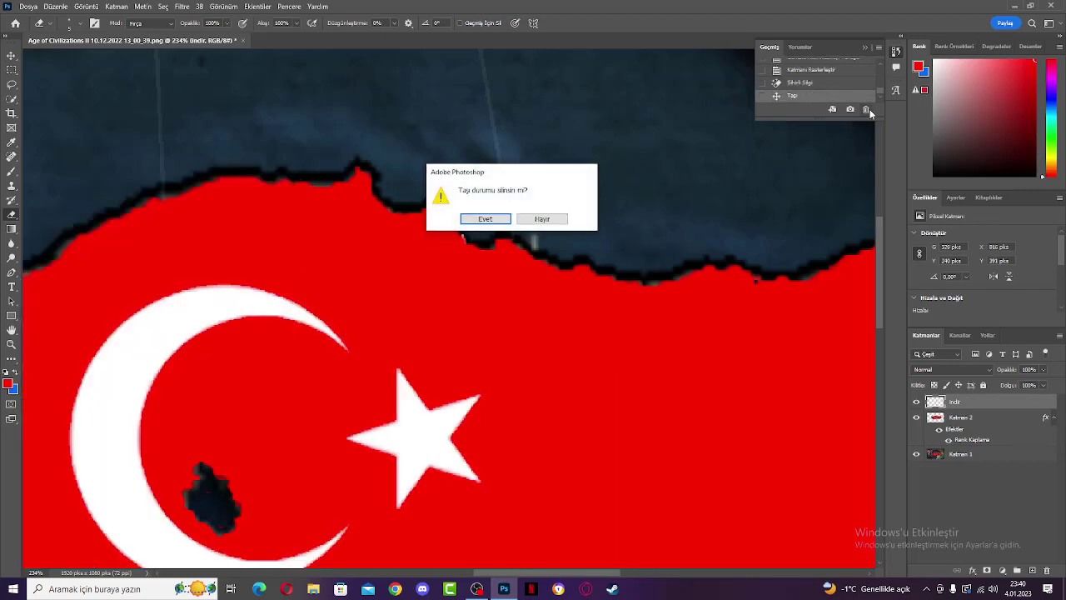
click(542, 220)
Enlarge the crescent and star to about 161% and reposition them inside Turkey's red area, clear of the northern coast.
scroll(642, 316, down, 4)
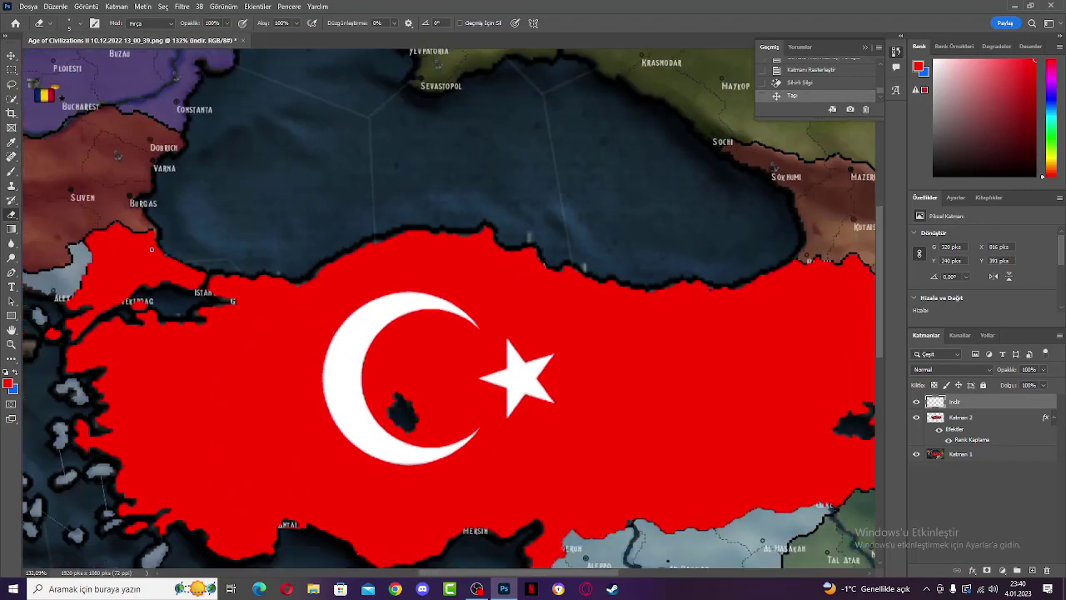
click(11, 55)
drag(342, 350, 338, 334)
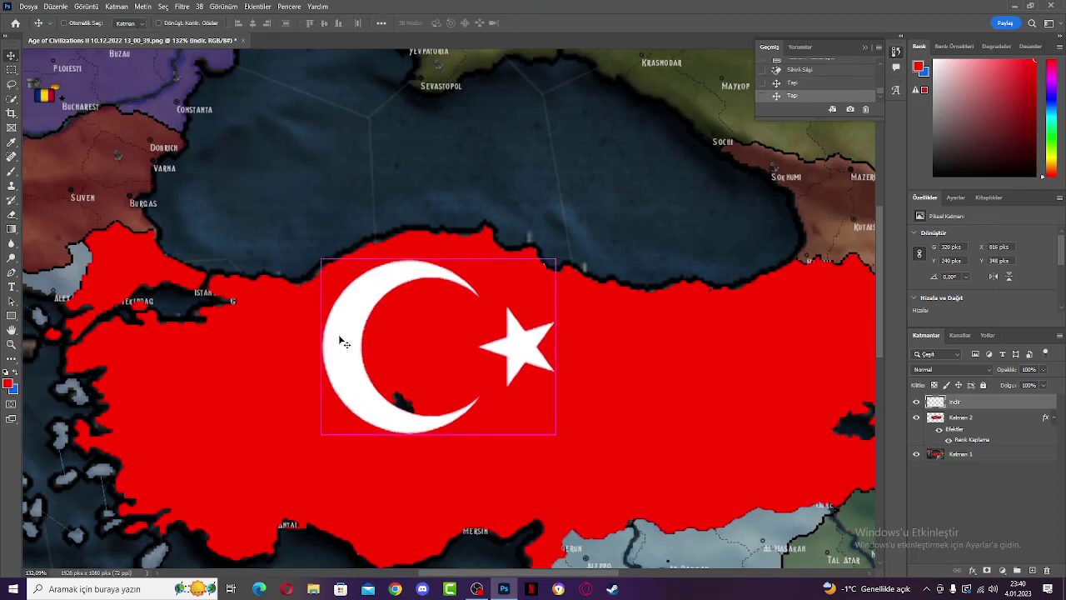
click(556, 434)
drag(556, 434, 650, 511)
drag(586, 416, 553, 417)
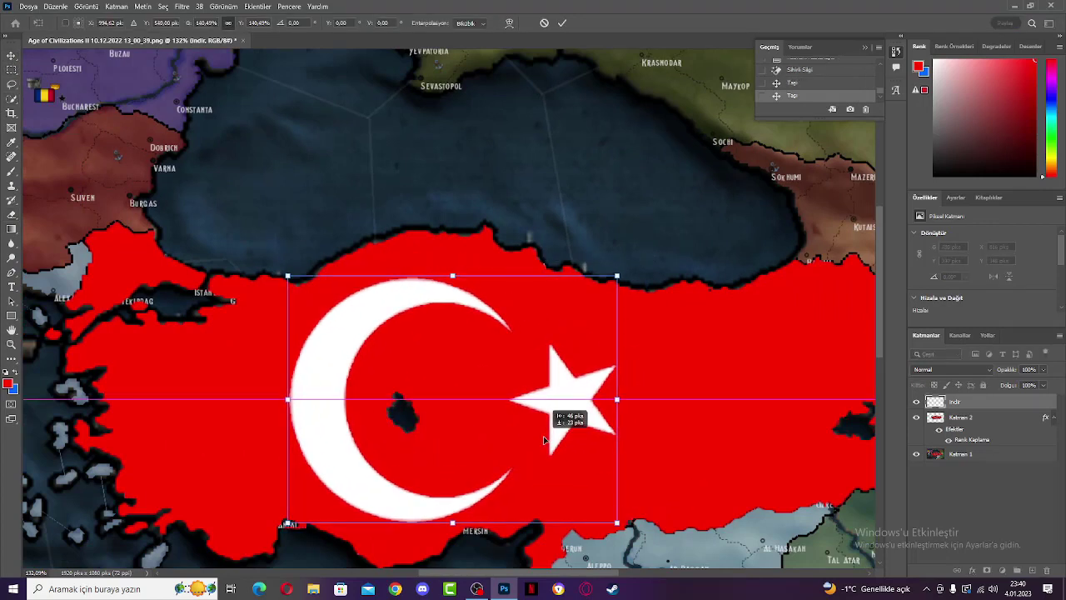
drag(621, 507, 667, 535)
mouse_move(625, 485)
mouse_down()
mouse_move(589, 462)
mouse_move(615, 473)
mouse_up()
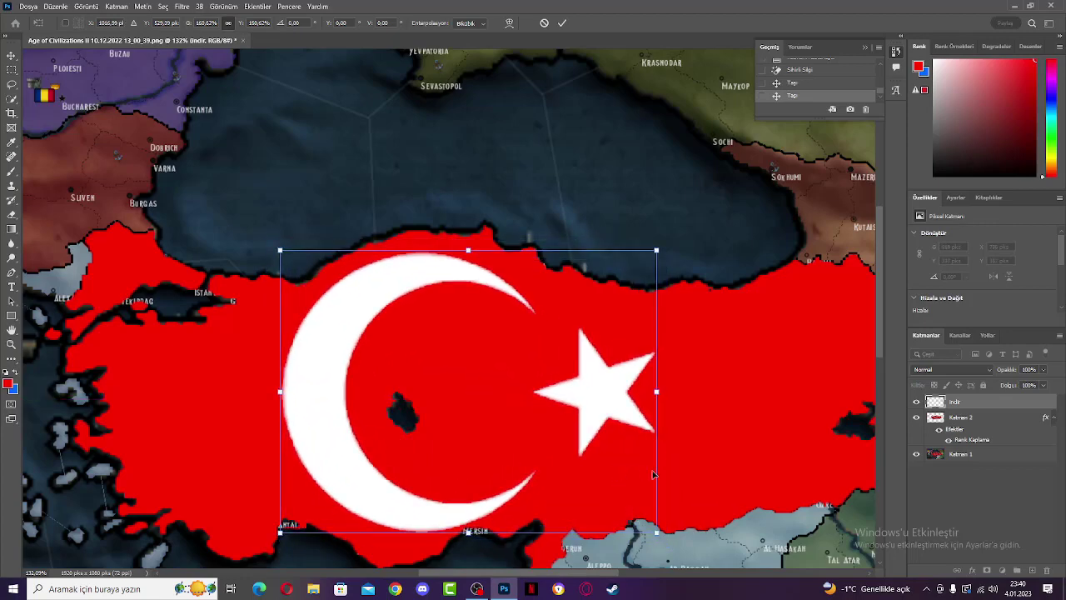
key(Return)
Crop the image's upper and lower edges to cut off the game interface bars, leaving about 1920 × 835 px.
scroll(356, 354, down, 3)
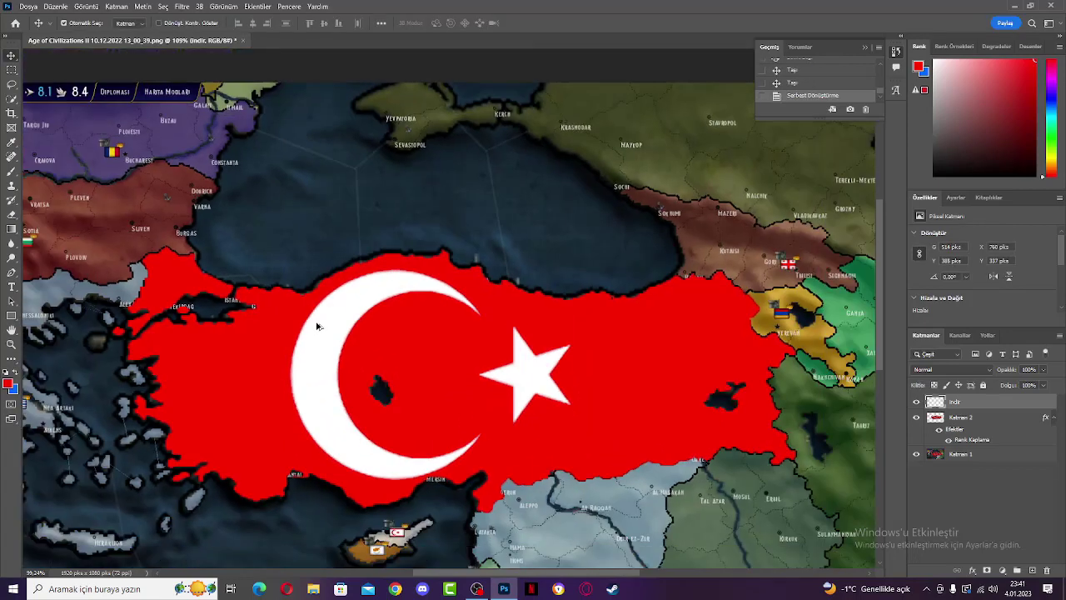
scroll(350, 371, up, 3)
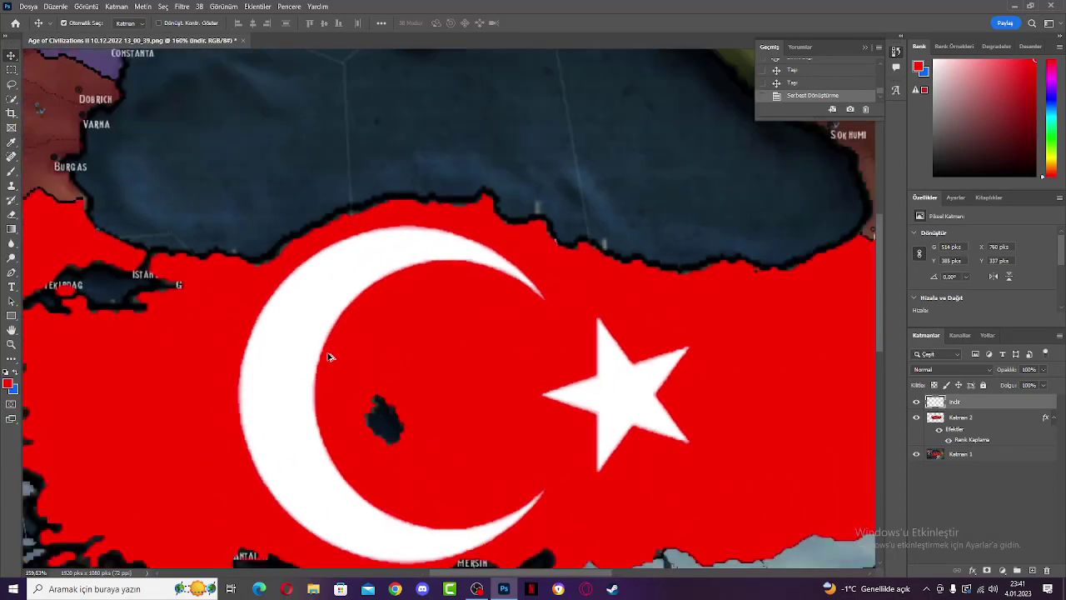
scroll(372, 363, down, 4)
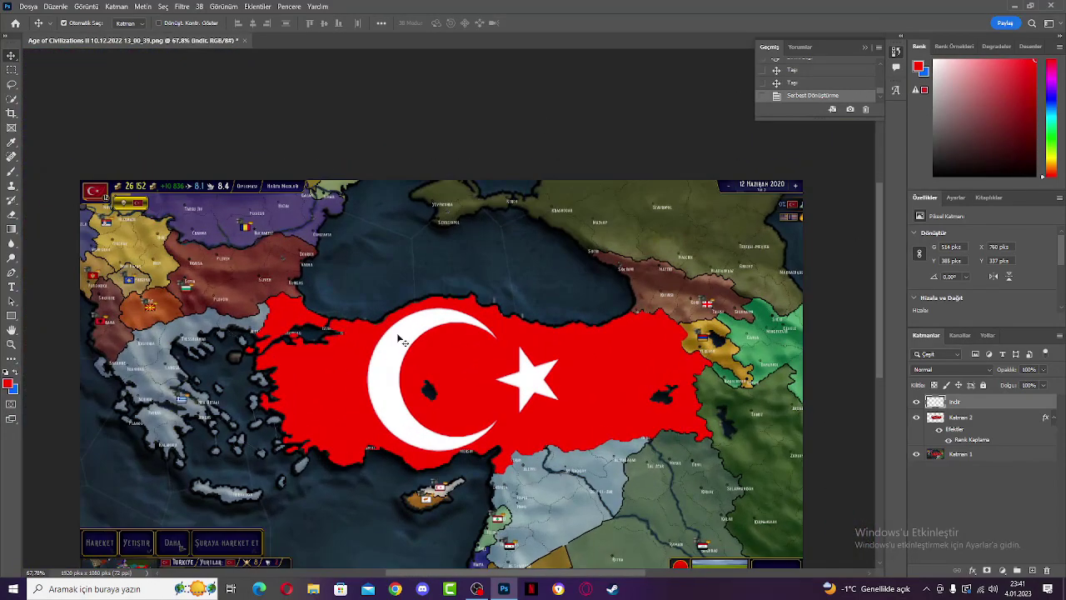
scroll(401, 340, down, 1)
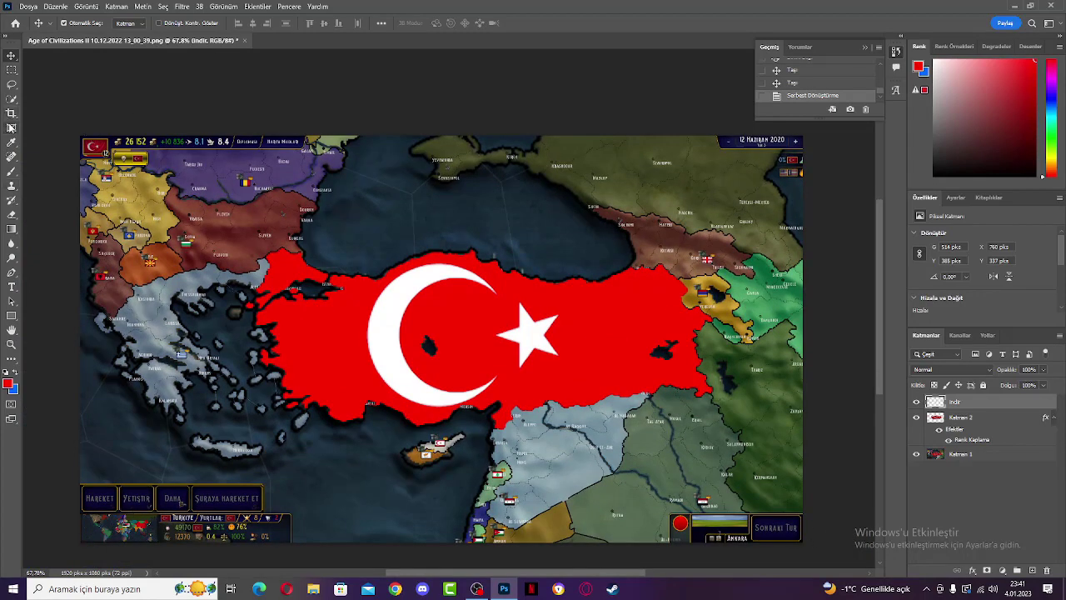
click(11, 127)
click(12, 114)
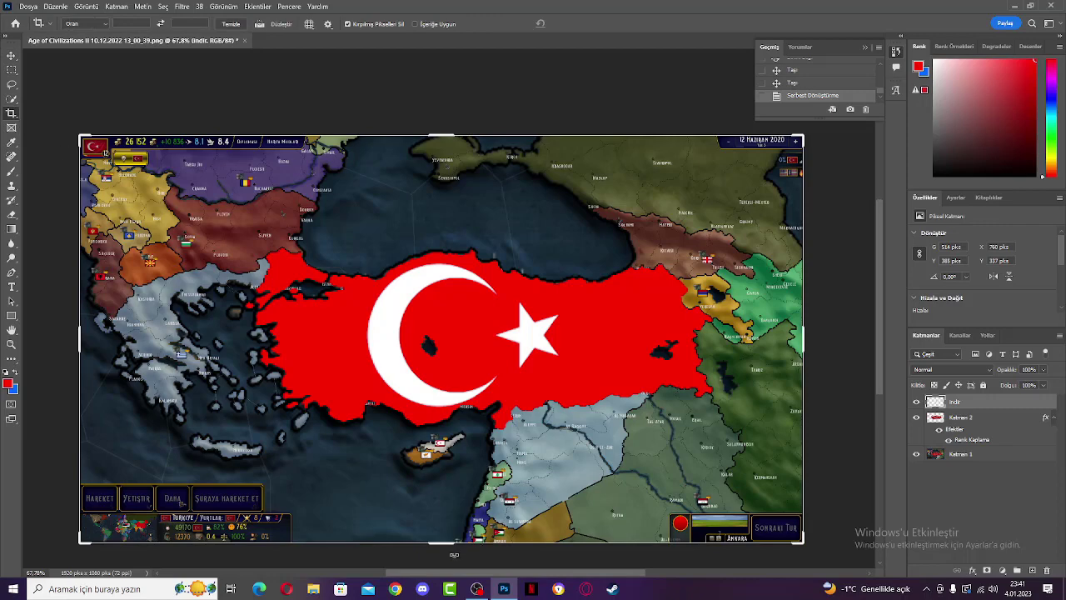
drag(440, 542, 440, 481)
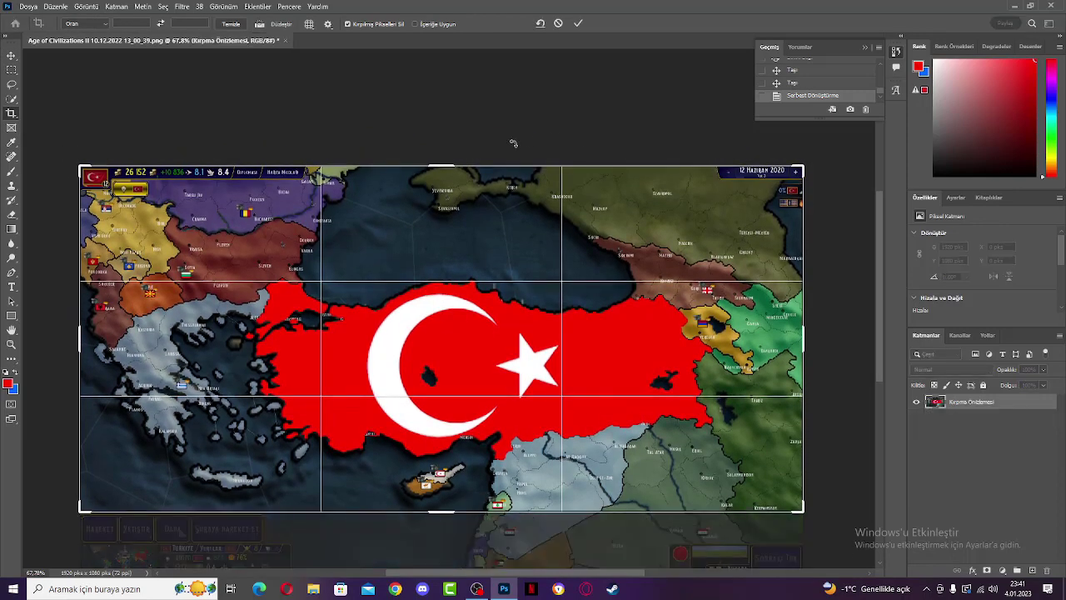
mouse_move(451, 165)
mouse_down()
mouse_move(451, 220)
mouse_move(451, 169)
mouse_up()
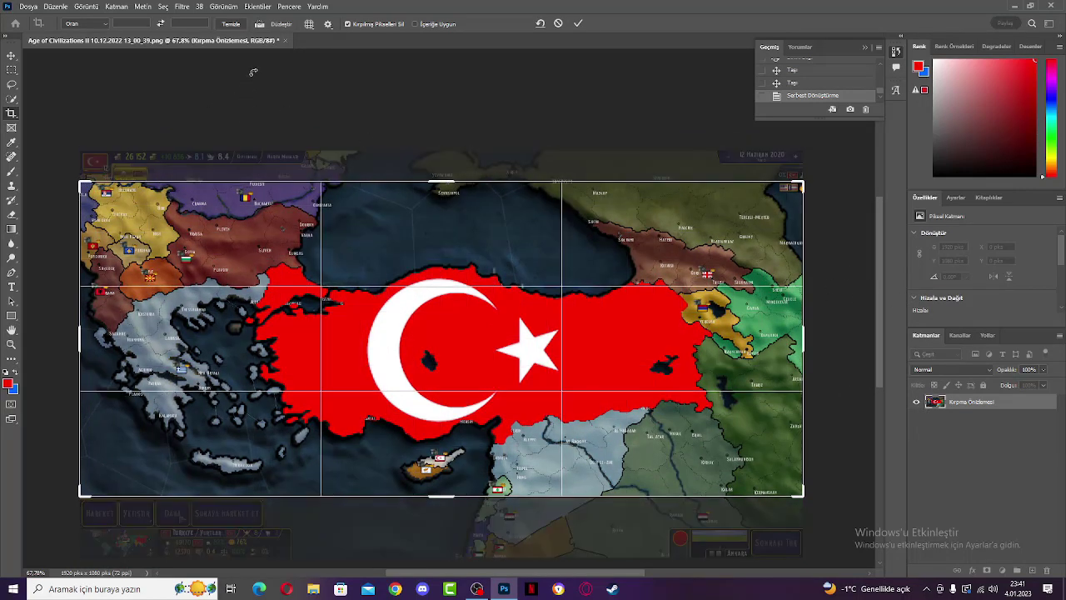
key(Return)
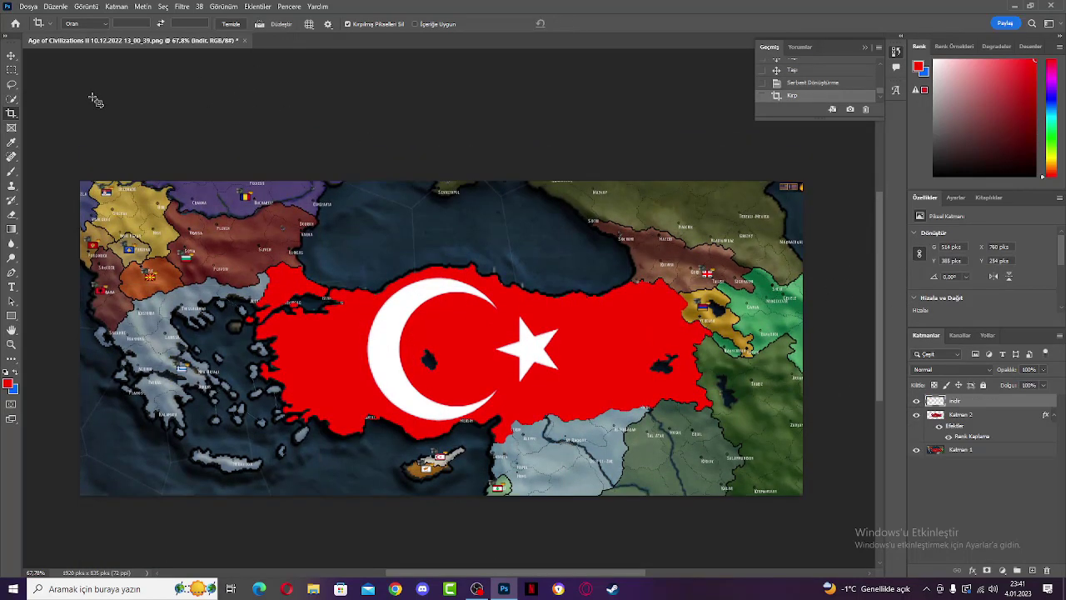
Add a black Multiply inner shadow to Katman 1 at 100% opacity, with its choke reduced, to darken the map's outer edges.
click(12, 56)
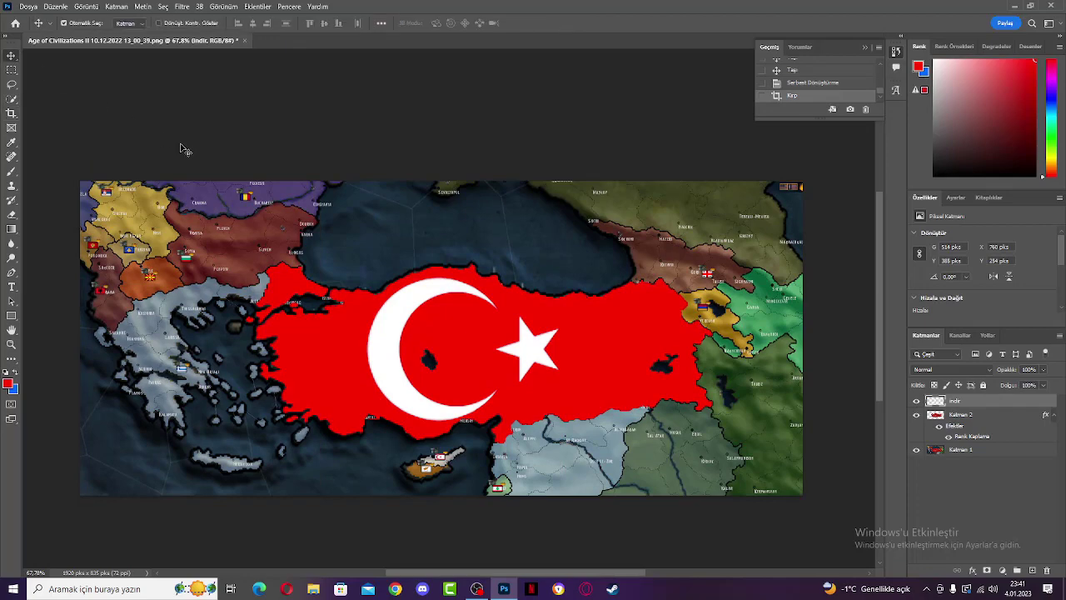
right_click(965, 456)
click(892, 112)
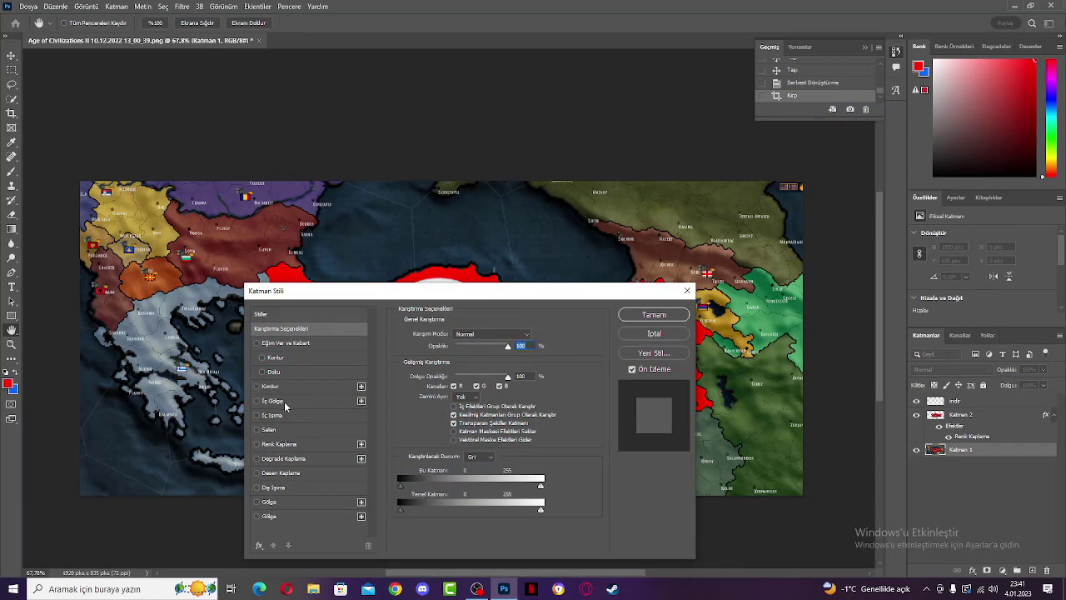
click(284, 400)
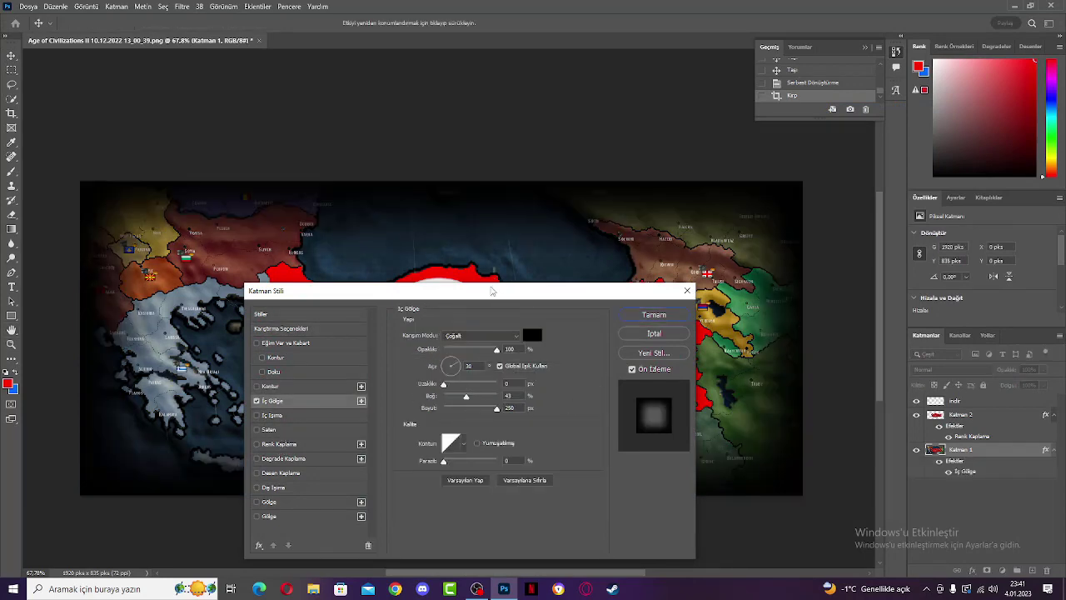
drag(495, 291, 689, 120)
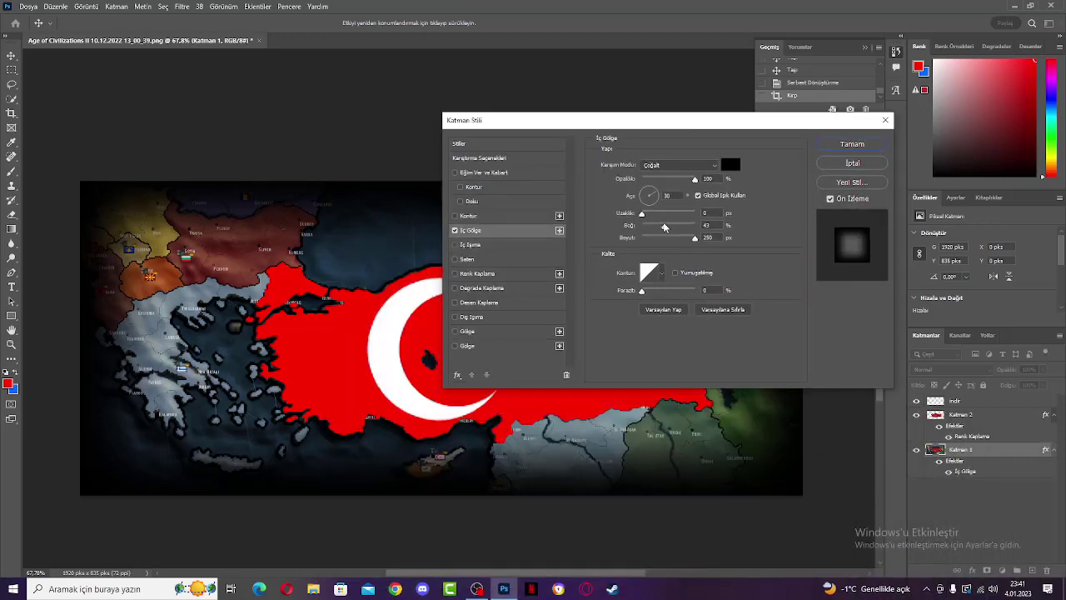
drag(664, 226, 642, 226)
mouse_move(652, 268)
mouse_down()
mouse_move(678, 268)
mouse_move(666, 267)
mouse_up()
click(850, 146)
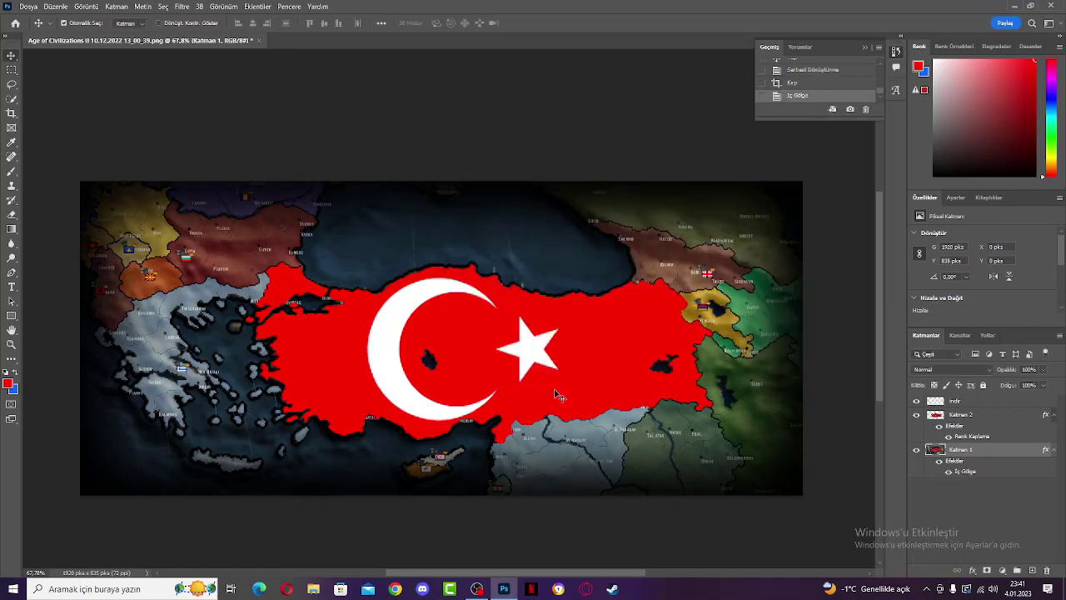
Give Katman 2 a bevel and emboss without the contour option, plus a 2 px black outside stroke.
click(1005, 527)
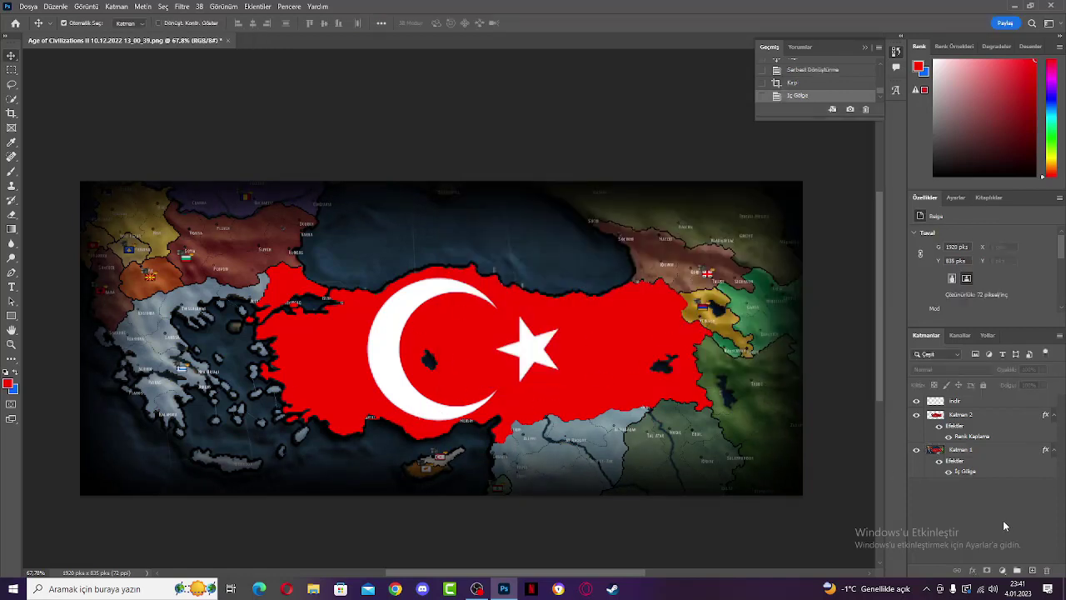
right_click(960, 414)
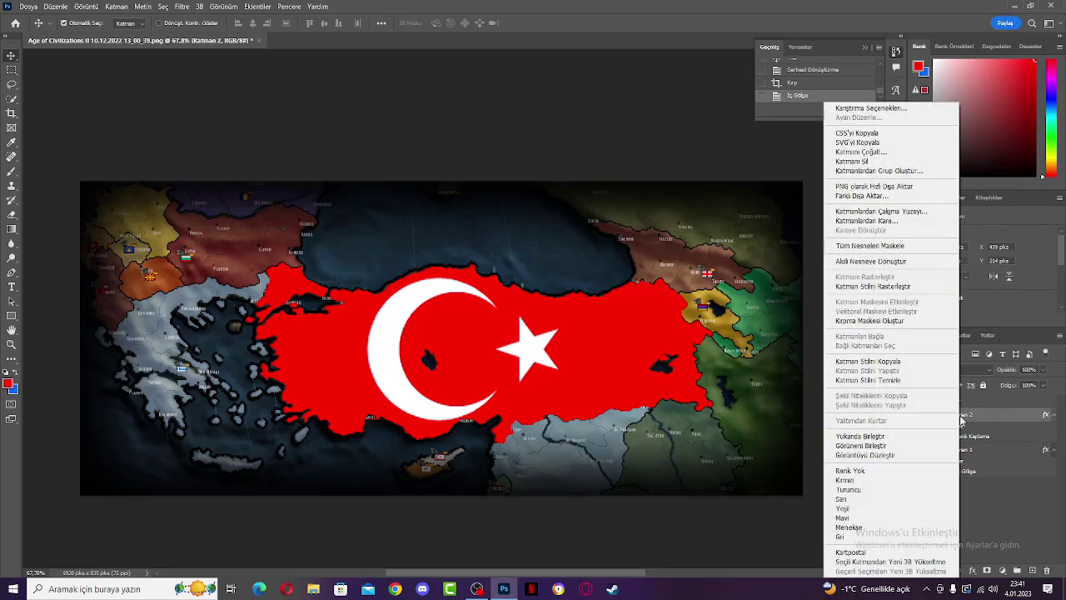
click(891, 108)
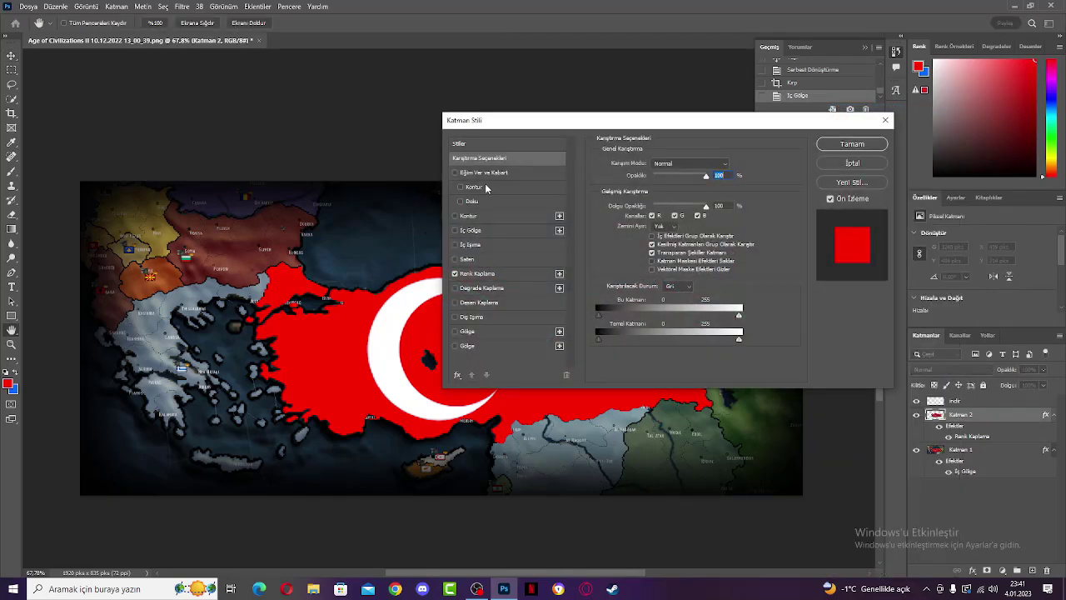
click(477, 187)
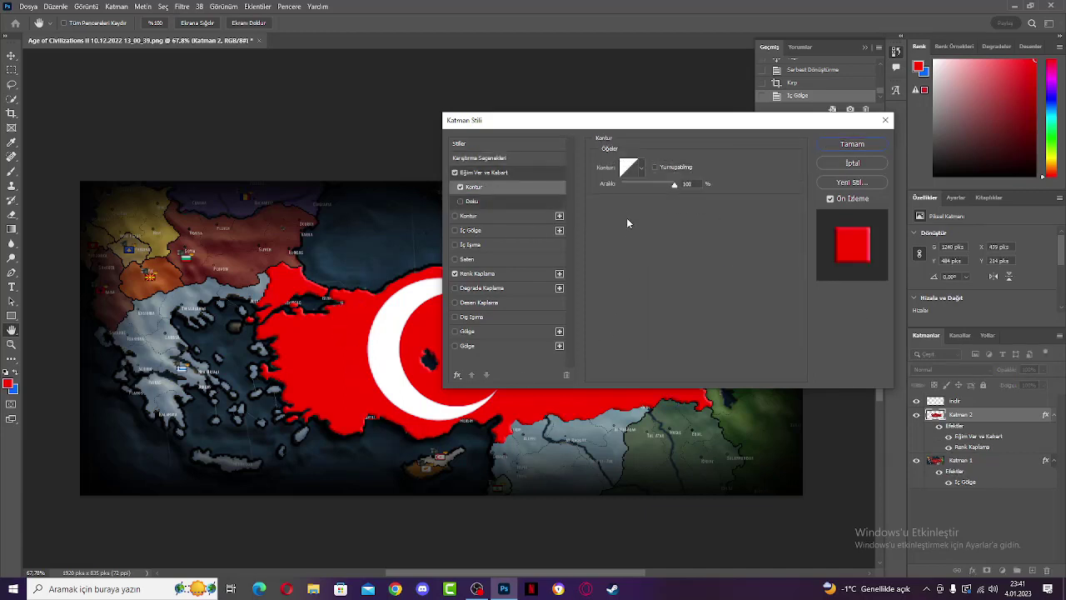
click(462, 189)
click(480, 217)
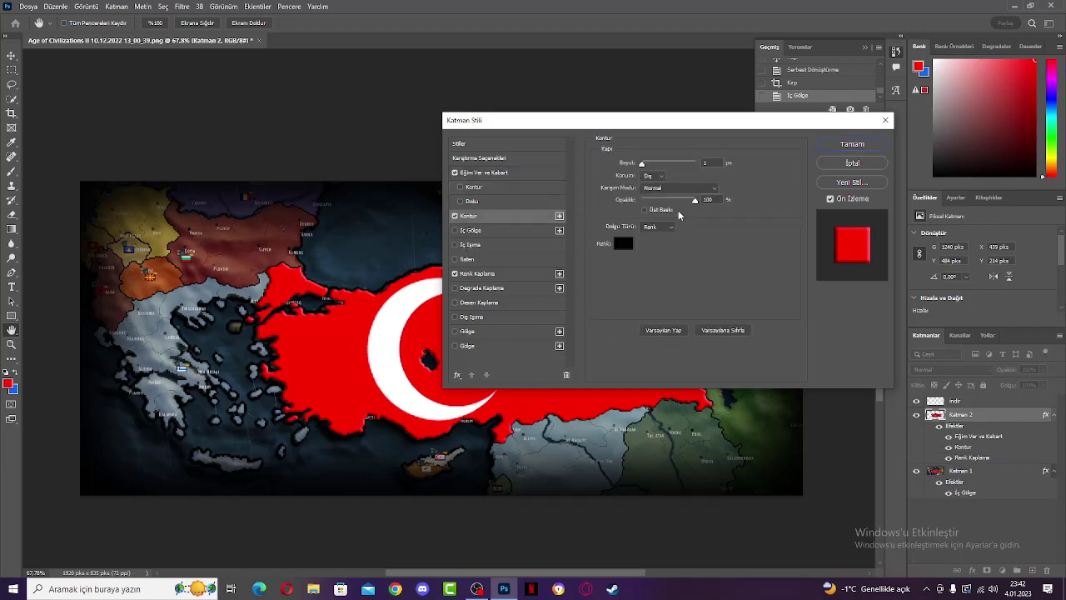
mouse_move(643, 164)
mouse_down()
mouse_move(657, 164)
mouse_move(642, 170)
mouse_up()
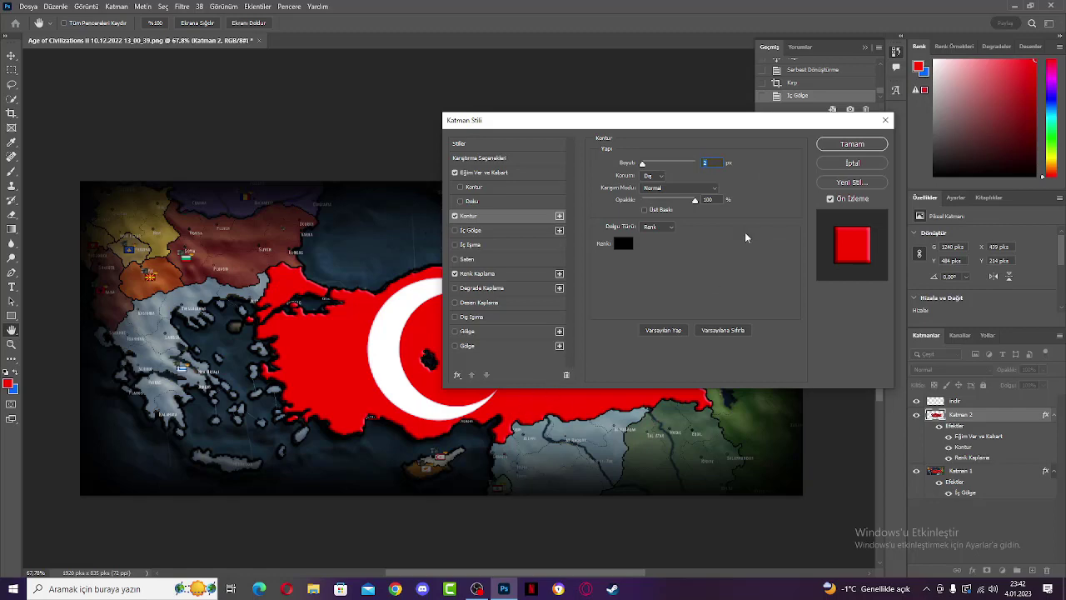
key(Return)
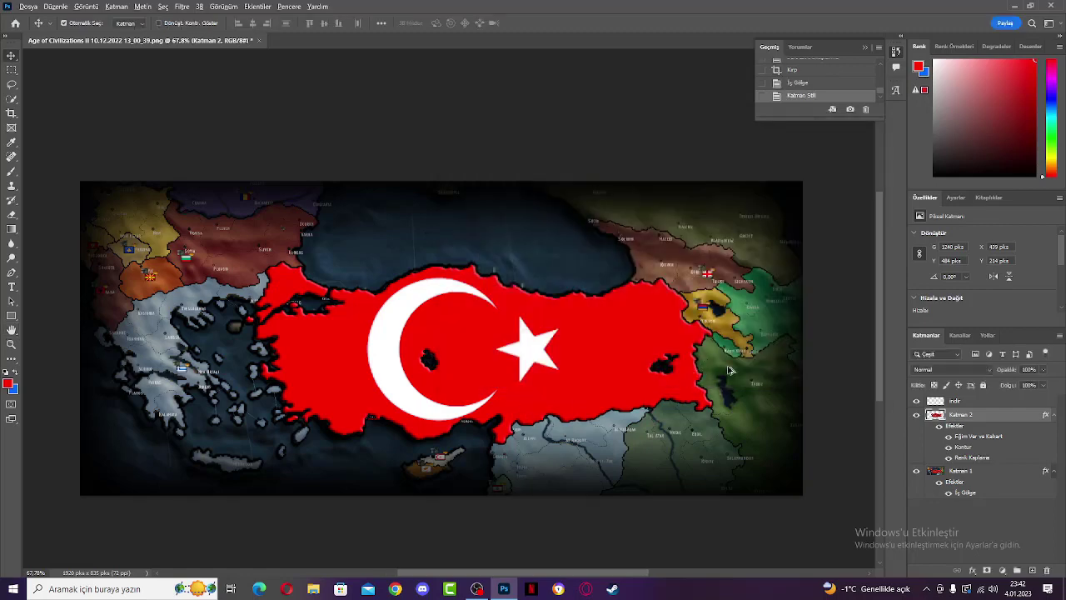
Add a black drop shadow to Katman 2 with 35% opacity, zero distance, about 48% spread and about 70 px size.
scroll(729, 370, up, 8)
scroll(769, 289, up, 3)
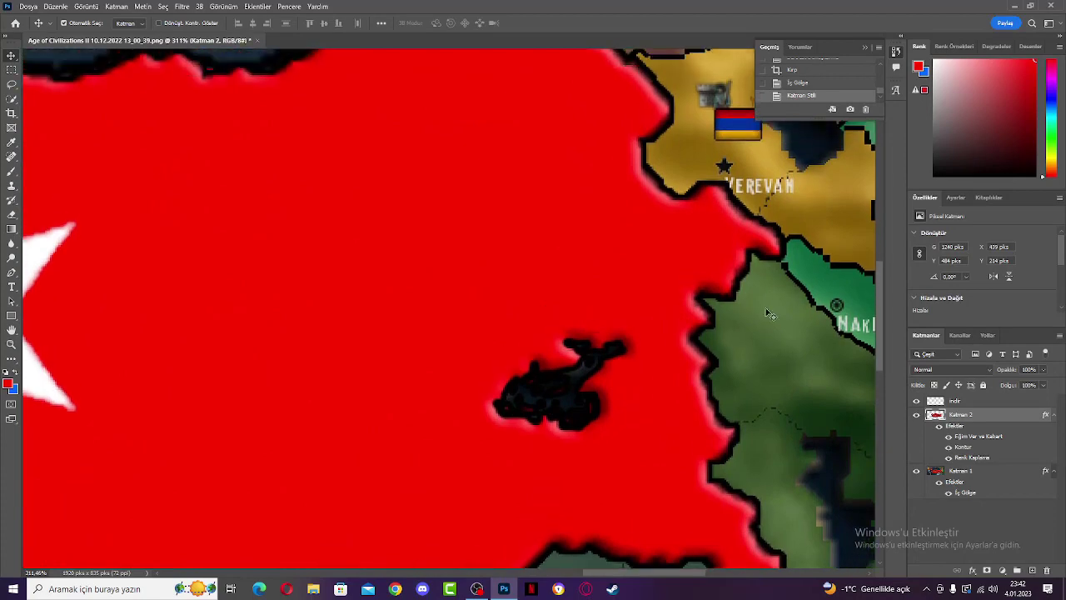
scroll(713, 303, down, 7)
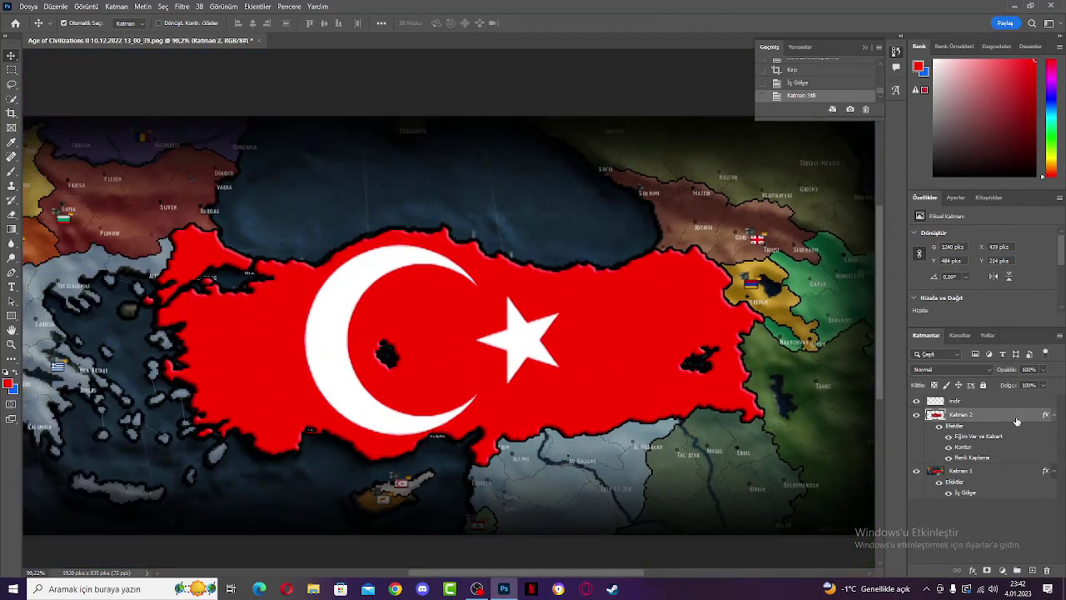
right_click(1016, 421)
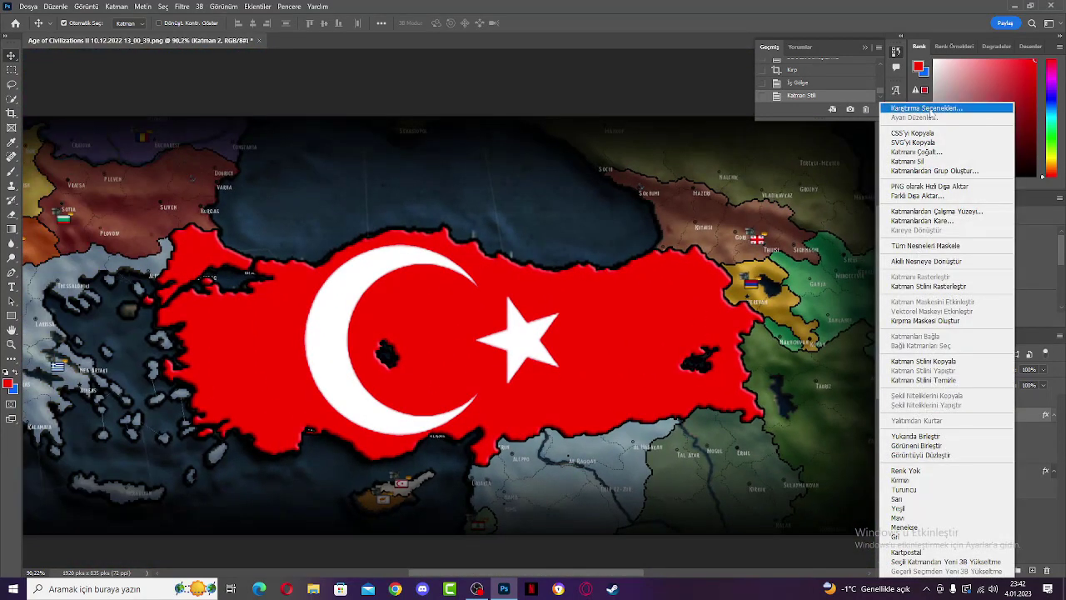
click(920, 107)
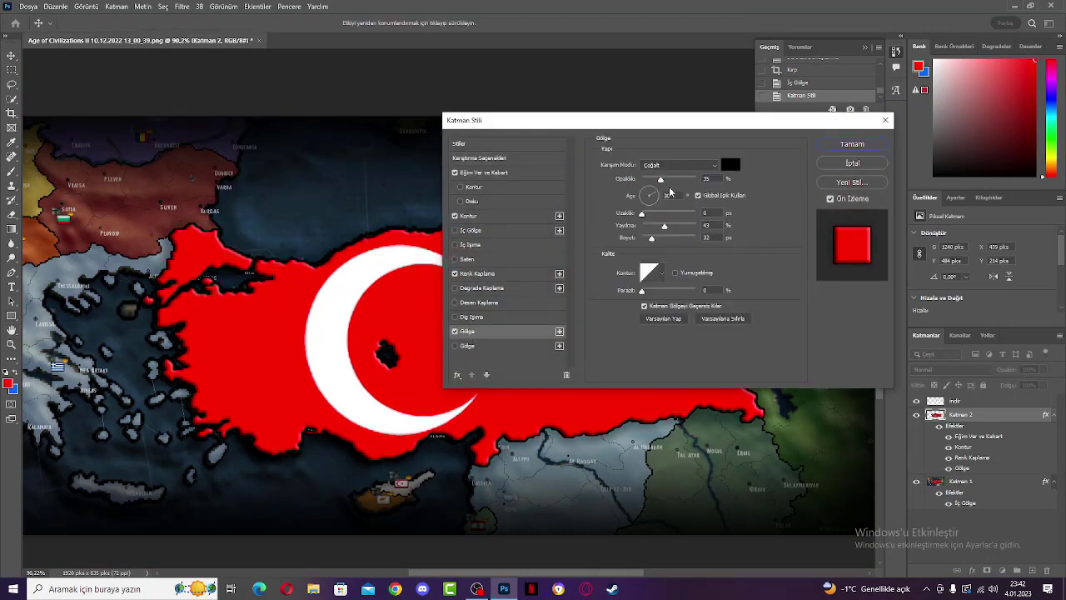
mouse_move(653, 238)
mouse_down()
mouse_move(704, 227)
mouse_move(667, 229)
mouse_move(659, 241)
mouse_up()
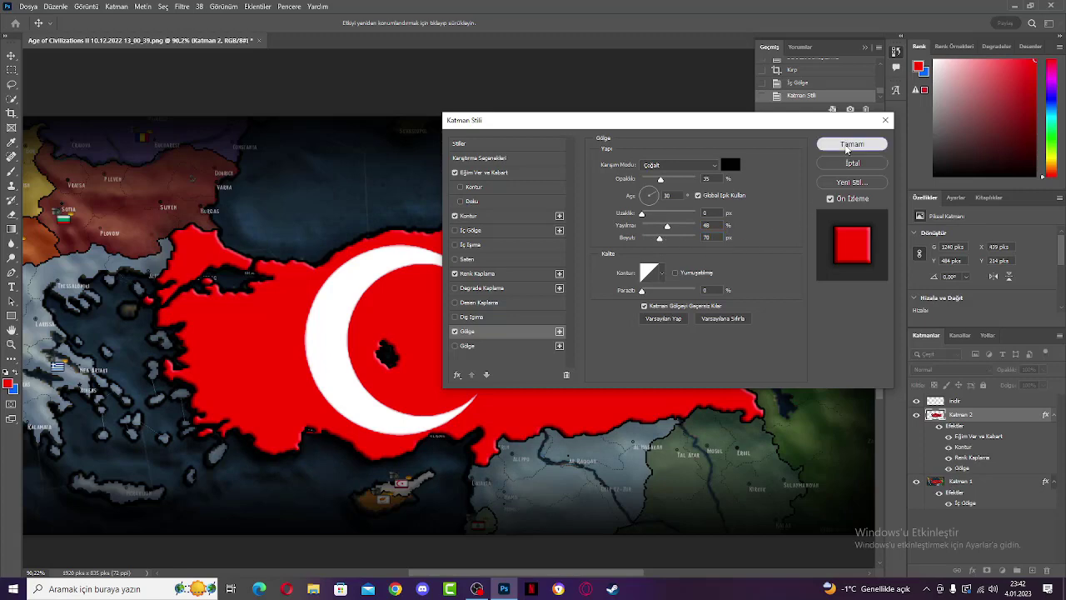
click(852, 144)
scroll(756, 351, down, 2)
scroll(757, 352, up, 1)
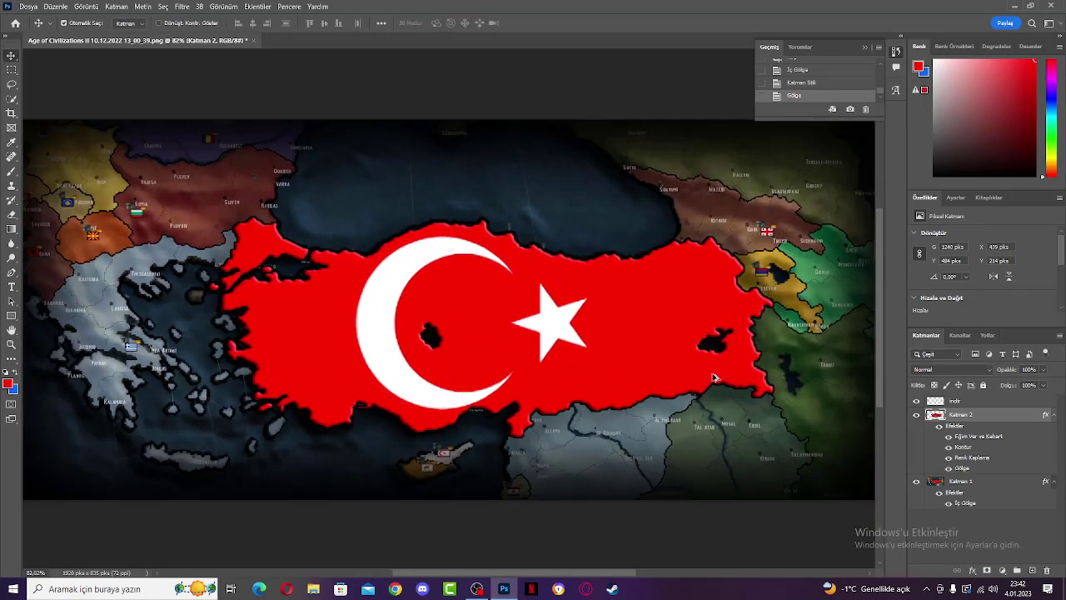
scroll(518, 379, down, 1)
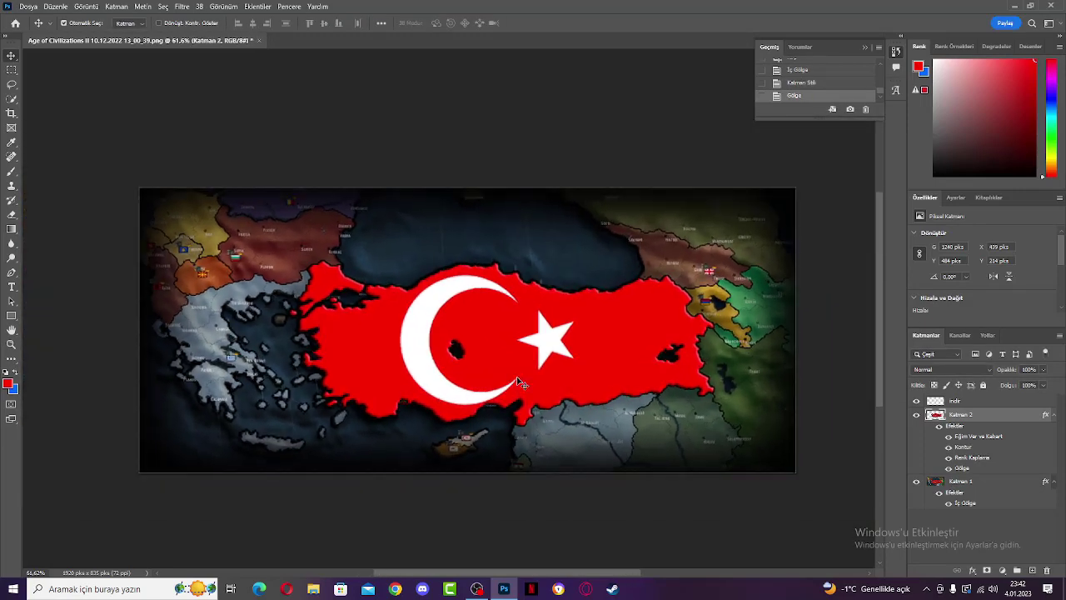
click(506, 530)
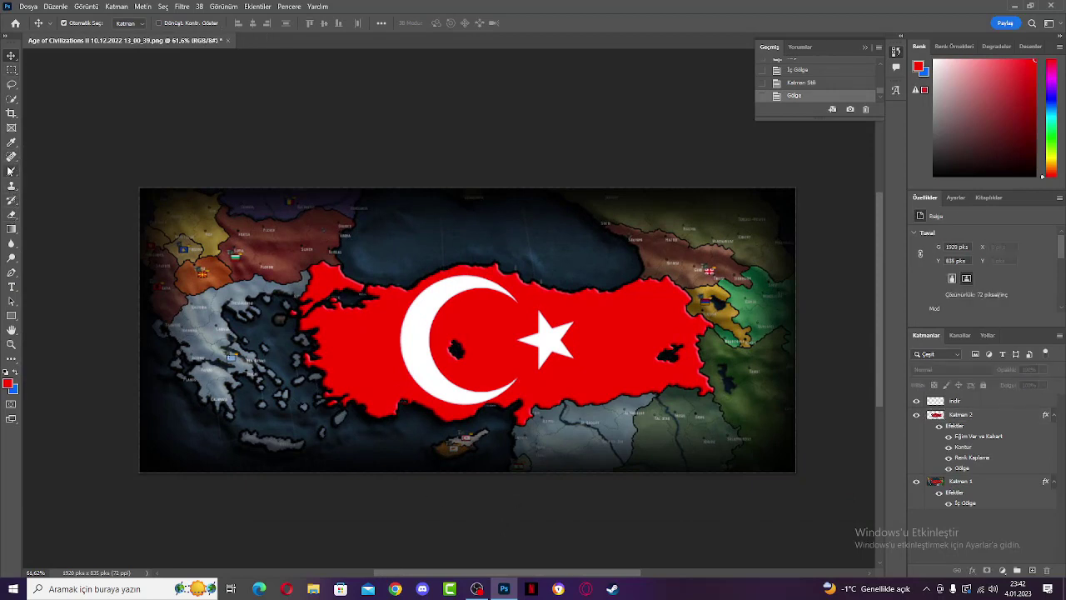
click(15, 287)
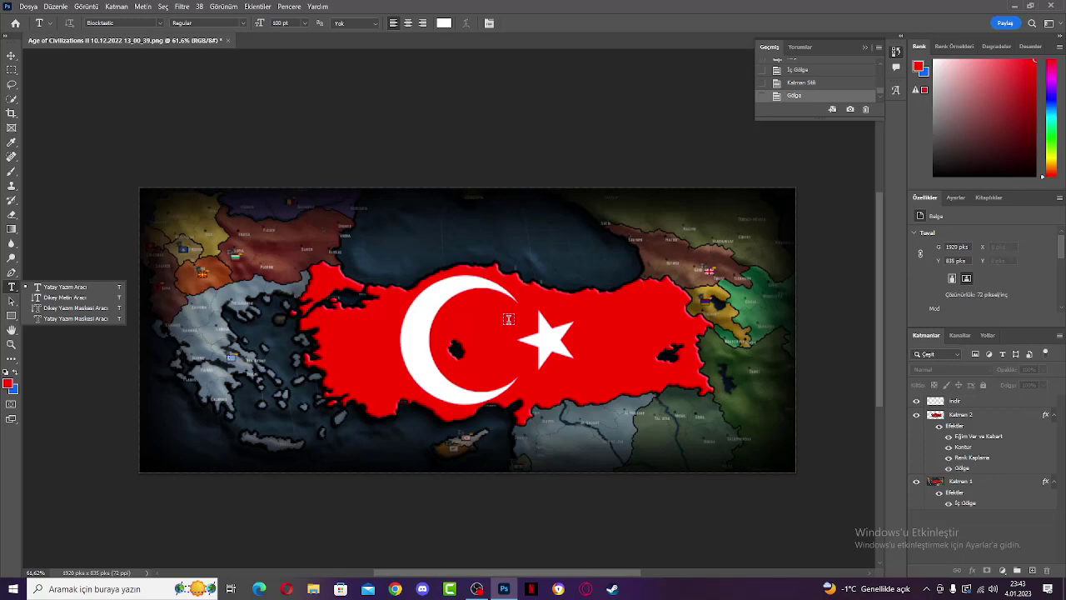
click(222, 258)
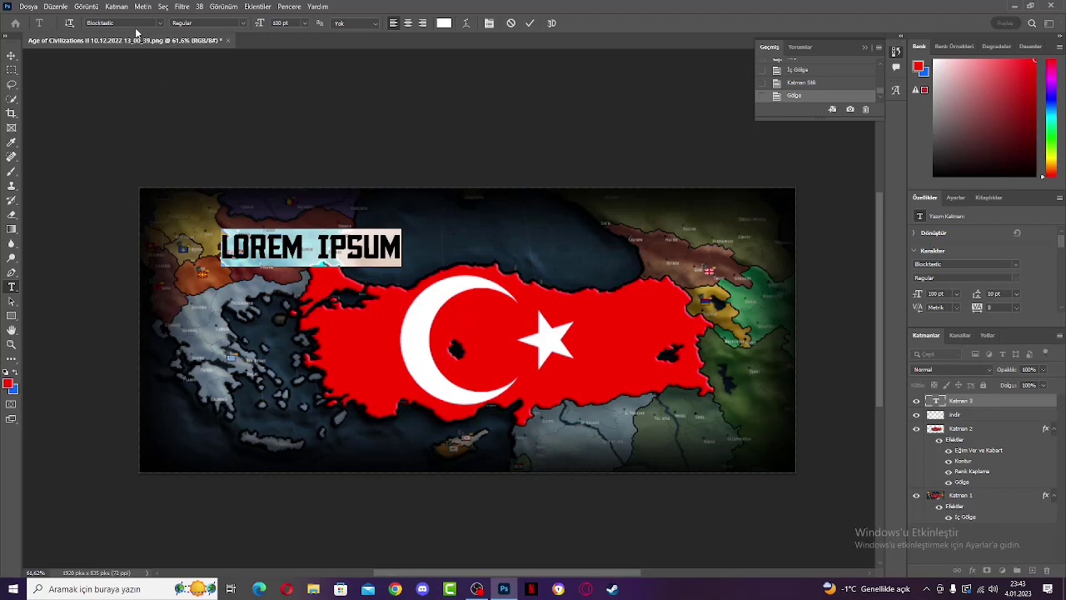
click(161, 25)
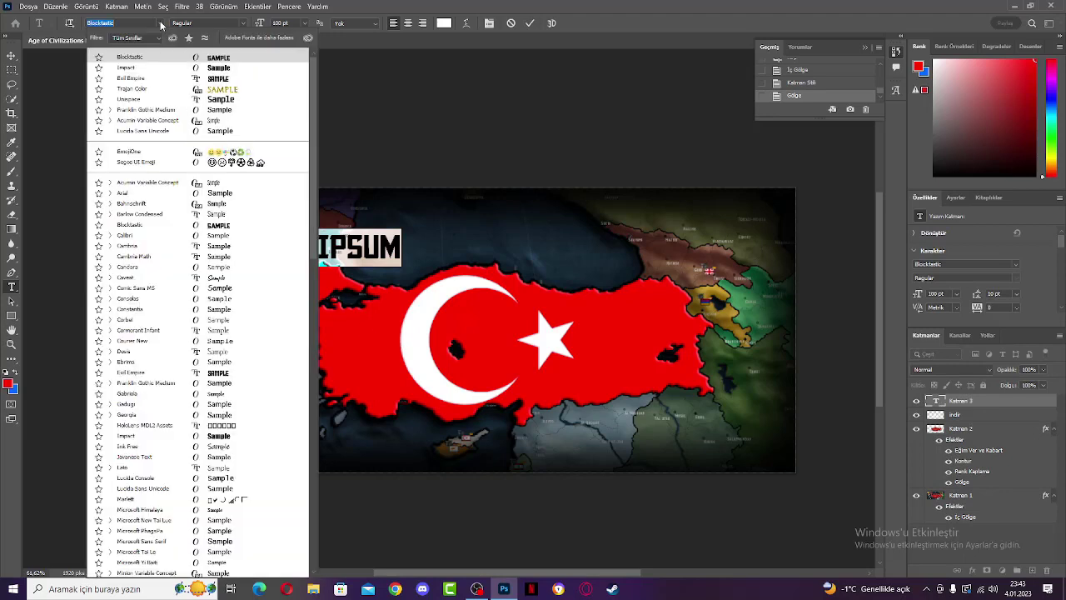
click(161, 79)
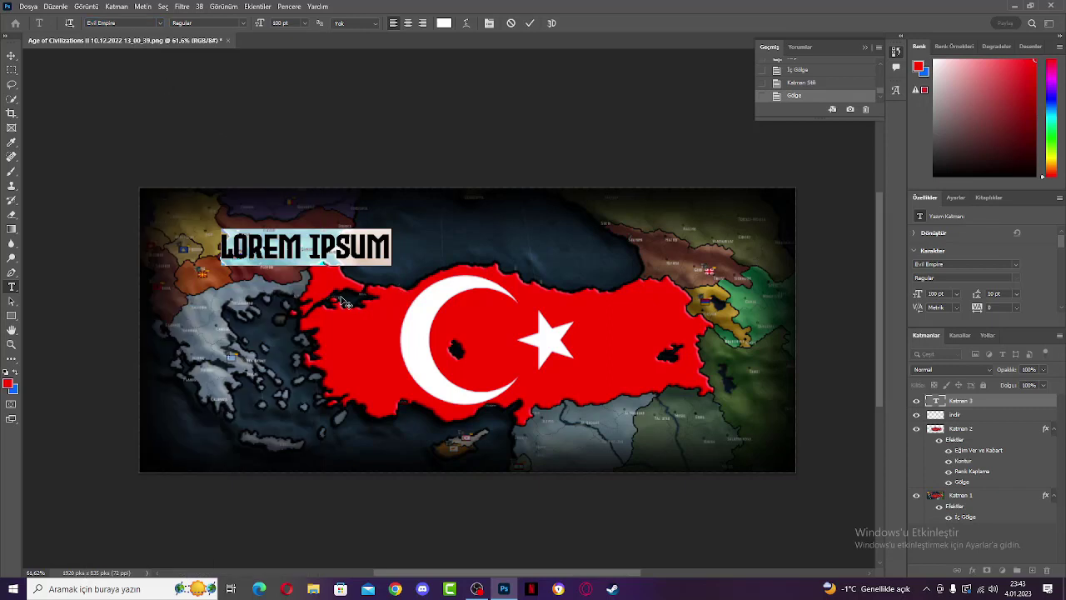
key(BackSpace)
text(1)
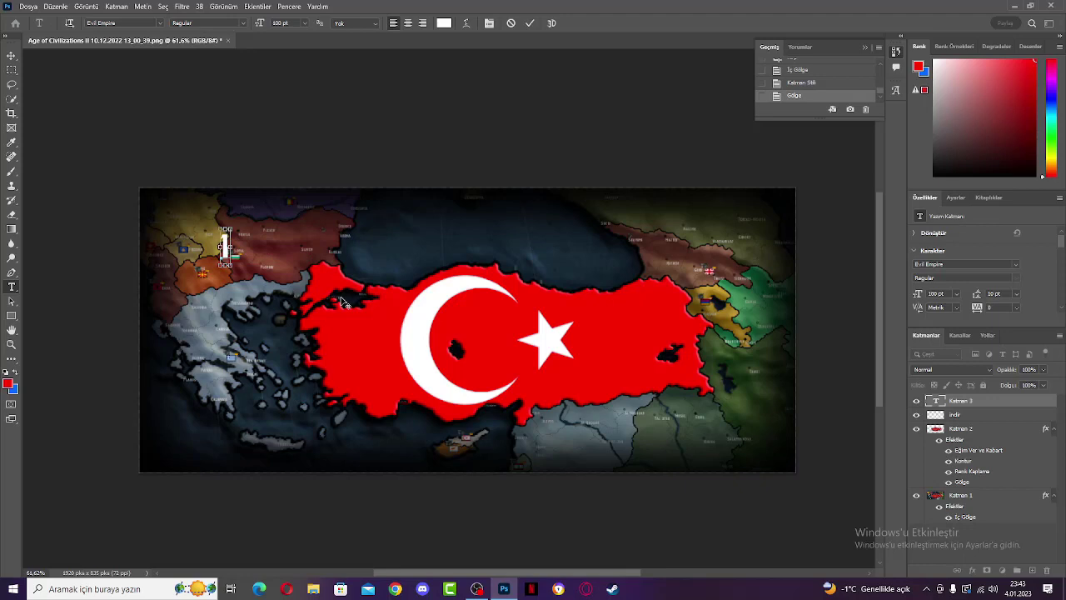
text(#)
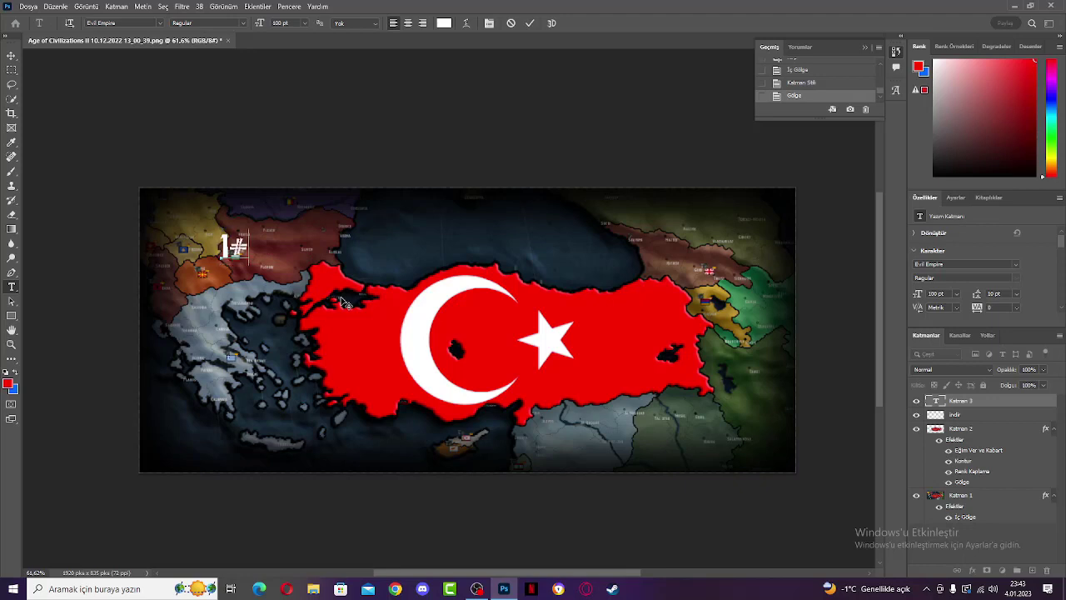
key(BackSpace)
key(BackSpace)
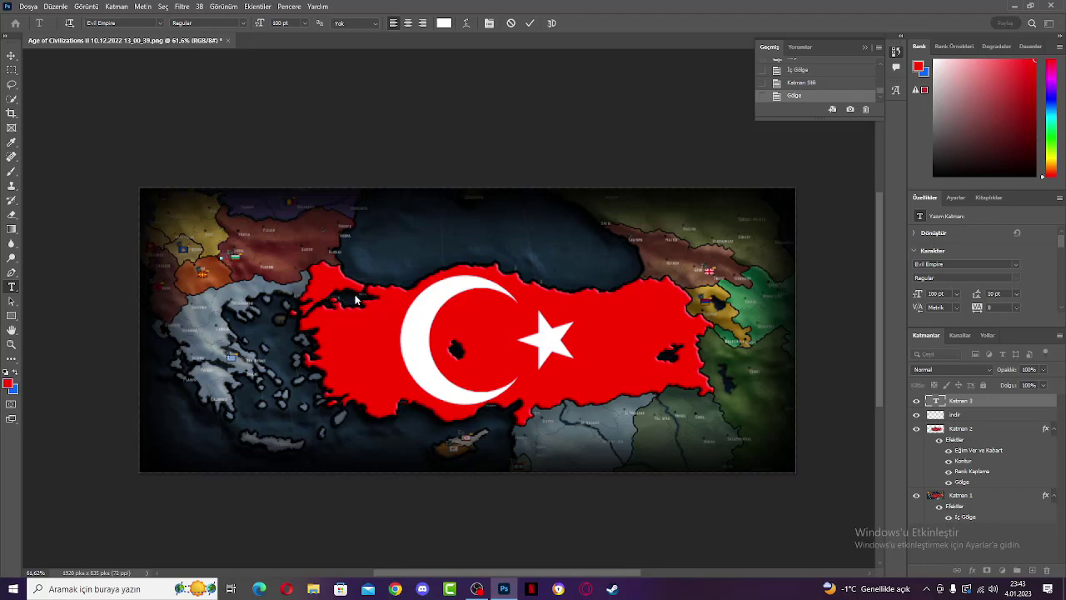
scroll(348, 355, down, 1)
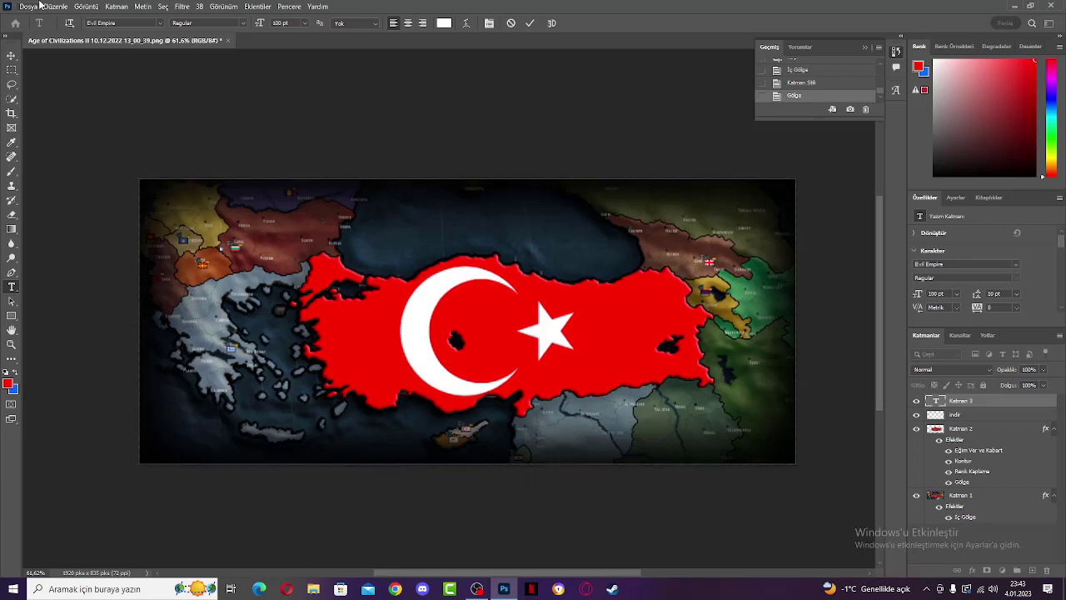
Set the font to Blocktastic and start a new horizontal text over the sea southwest of Turkey.
click(160, 24)
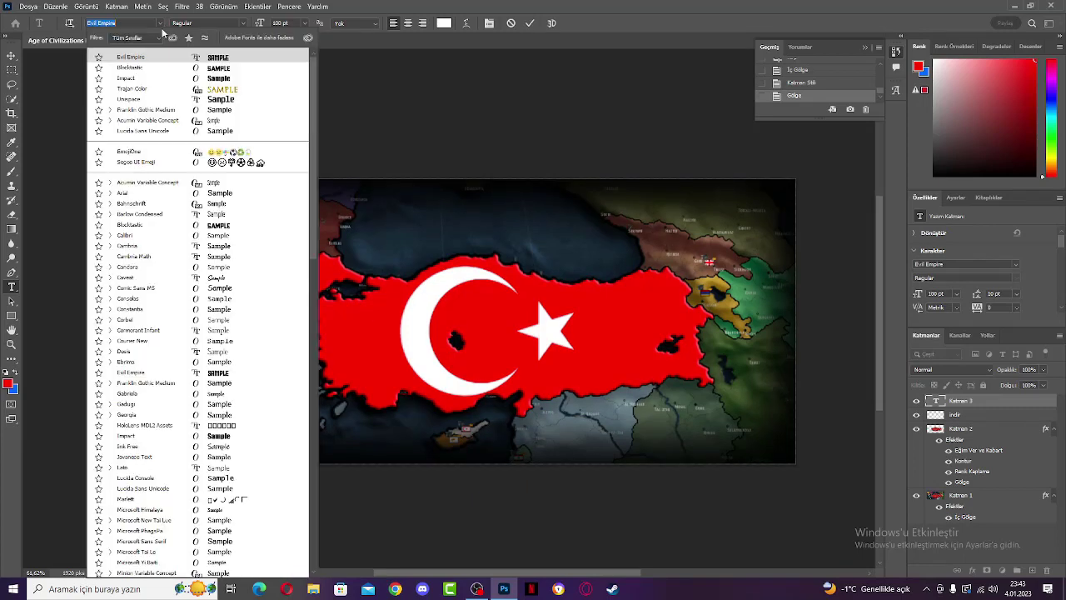
click(160, 23)
click(251, 393)
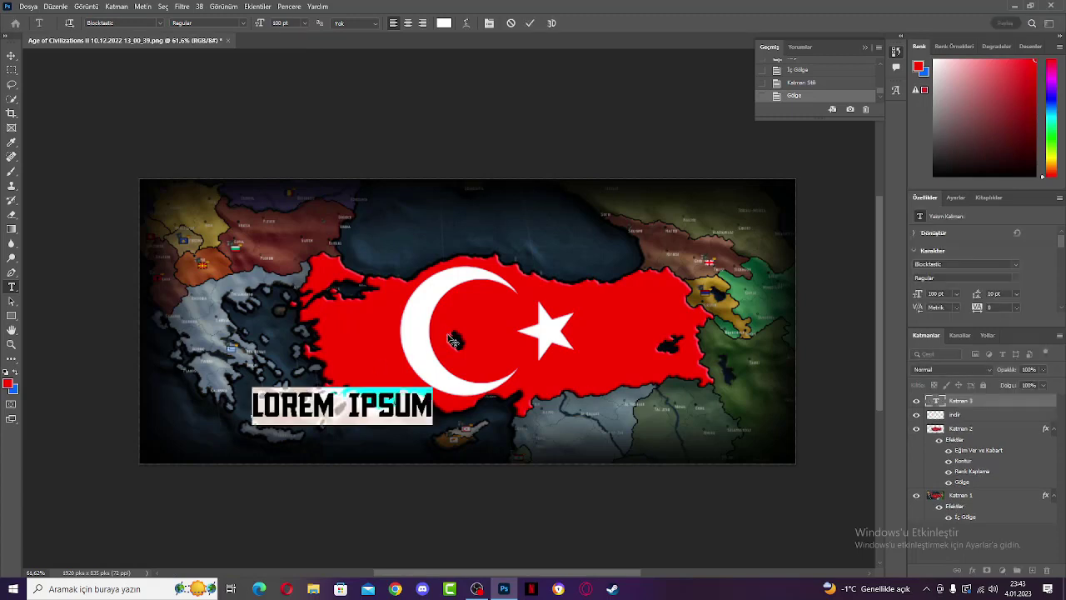
Try TÜRKİYE as the map title in Blocktastic, then clear the text.
text(TÜR)
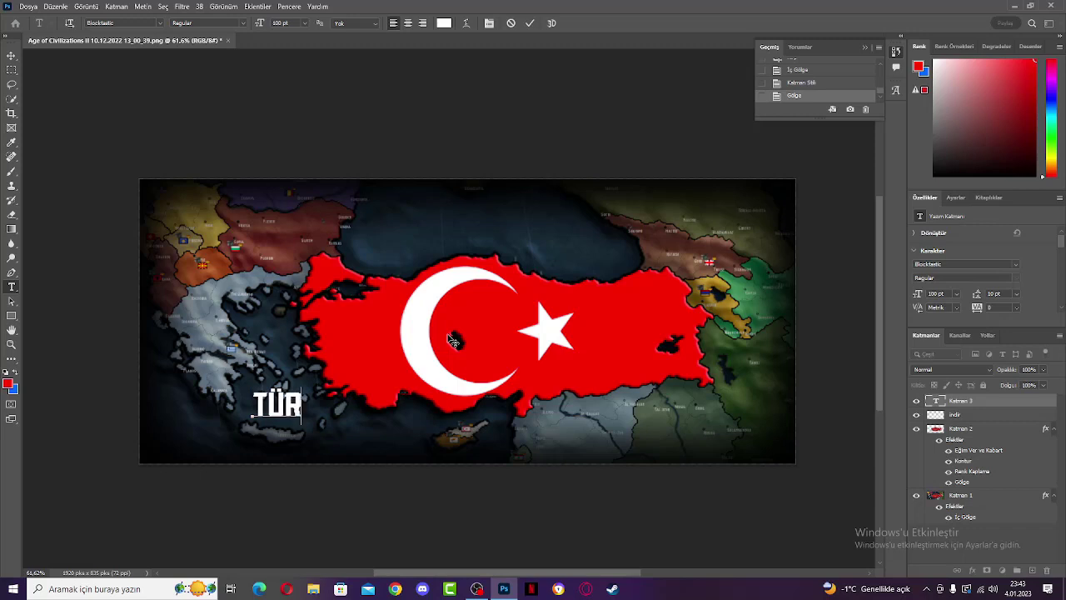
text(KİYE)
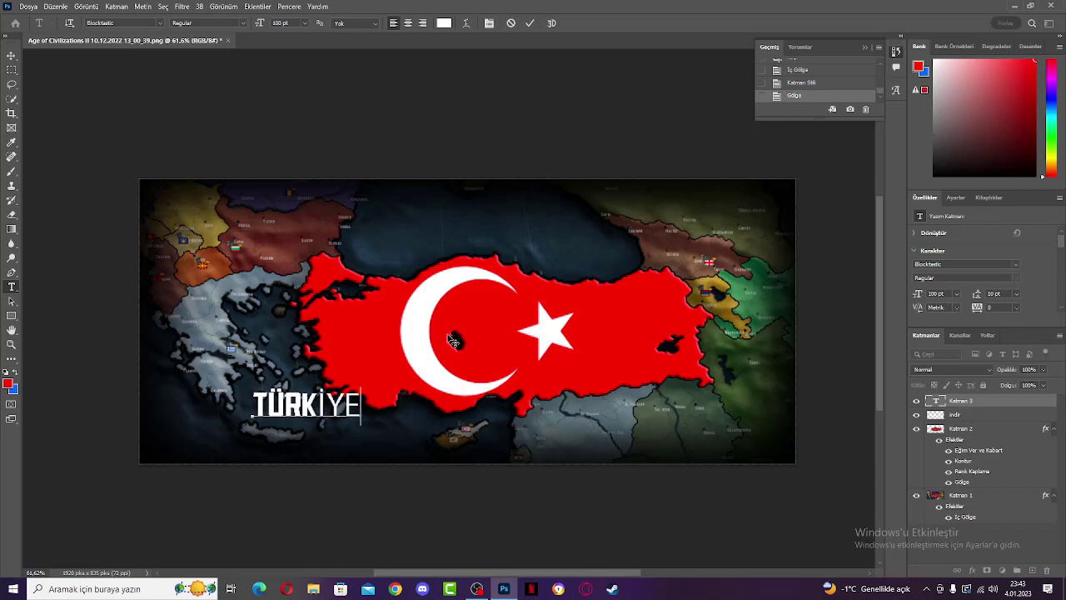
key(BackSpace)
key(BackSpace)
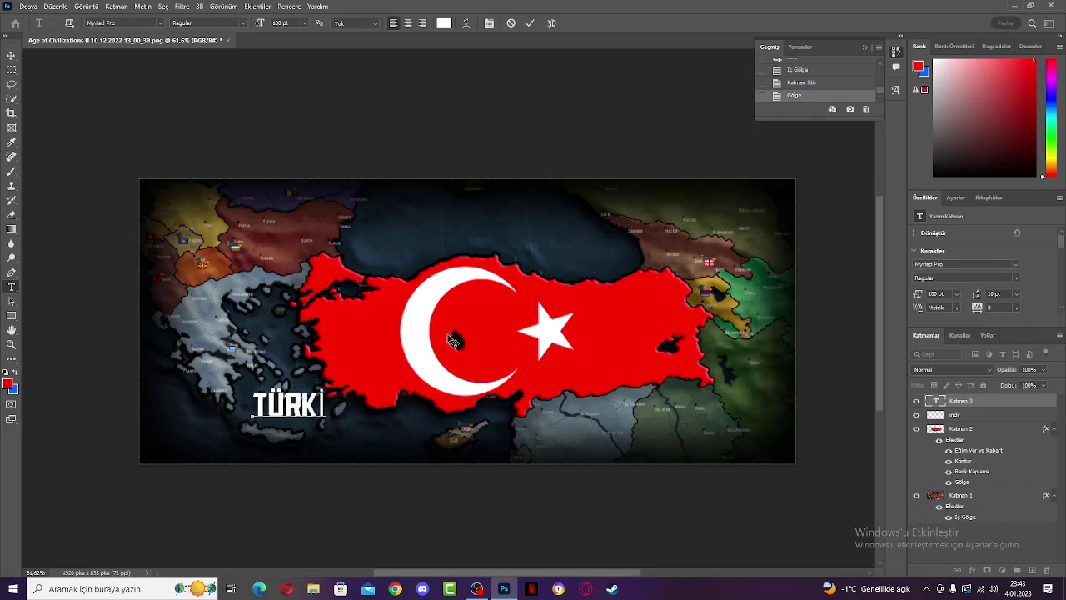
key(BackSpace)
key(BackSpace)
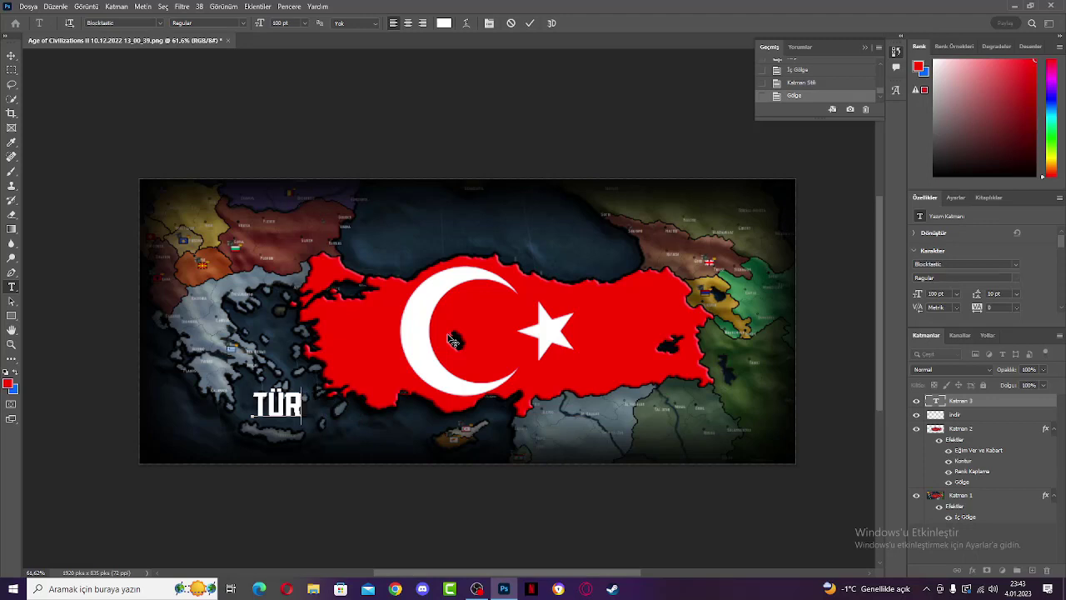
key(BackSpace)
key(BackSpace)
key(BackSpace)
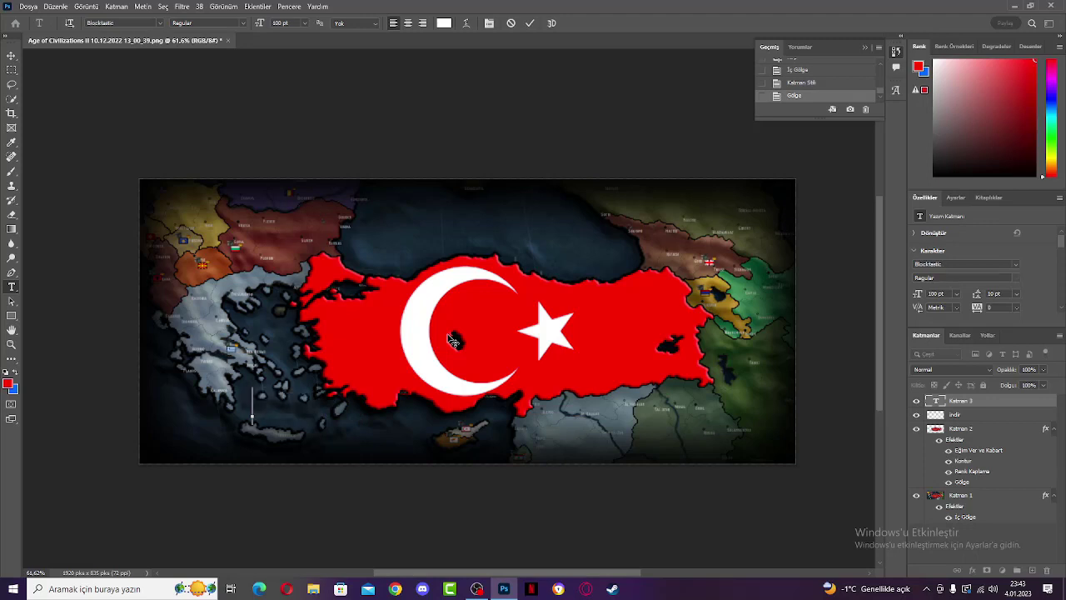
Change the title font to Evil Empire and enter TÜRKIYE as the map title.
click(161, 23)
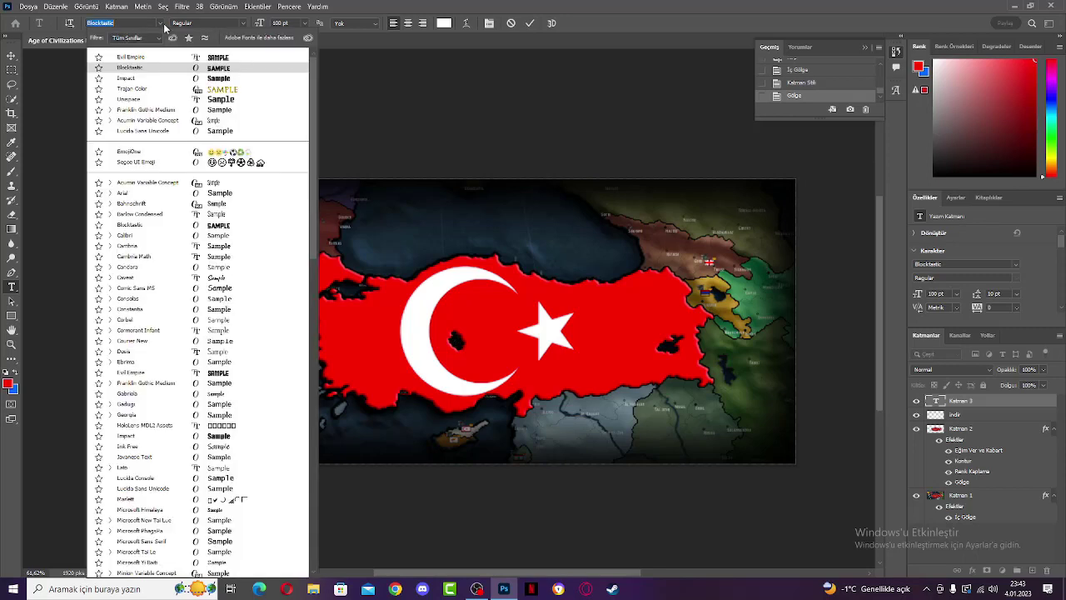
click(192, 58)
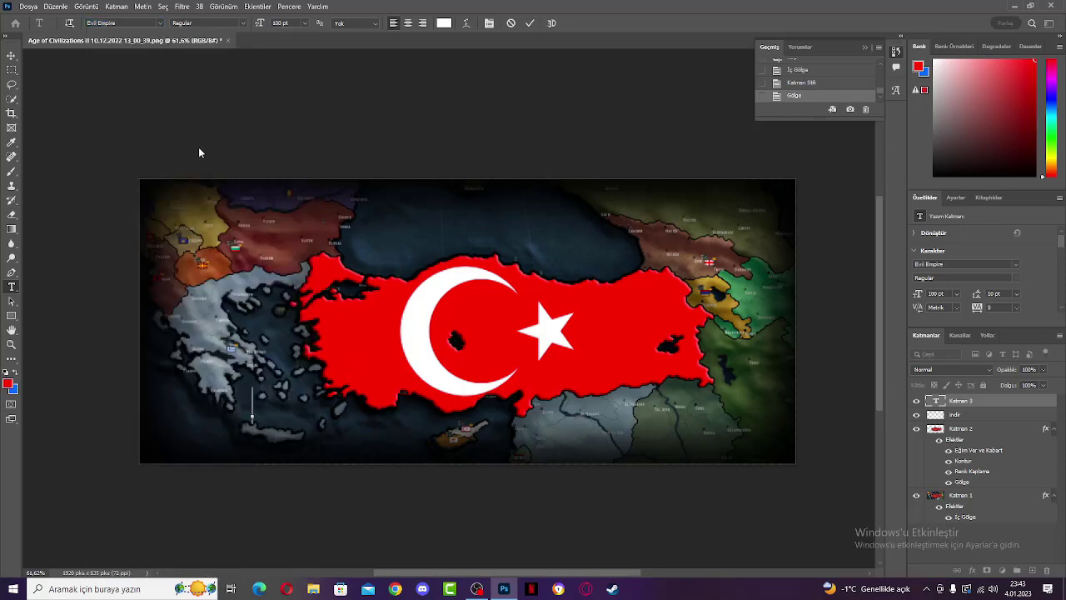
text(TÜR)
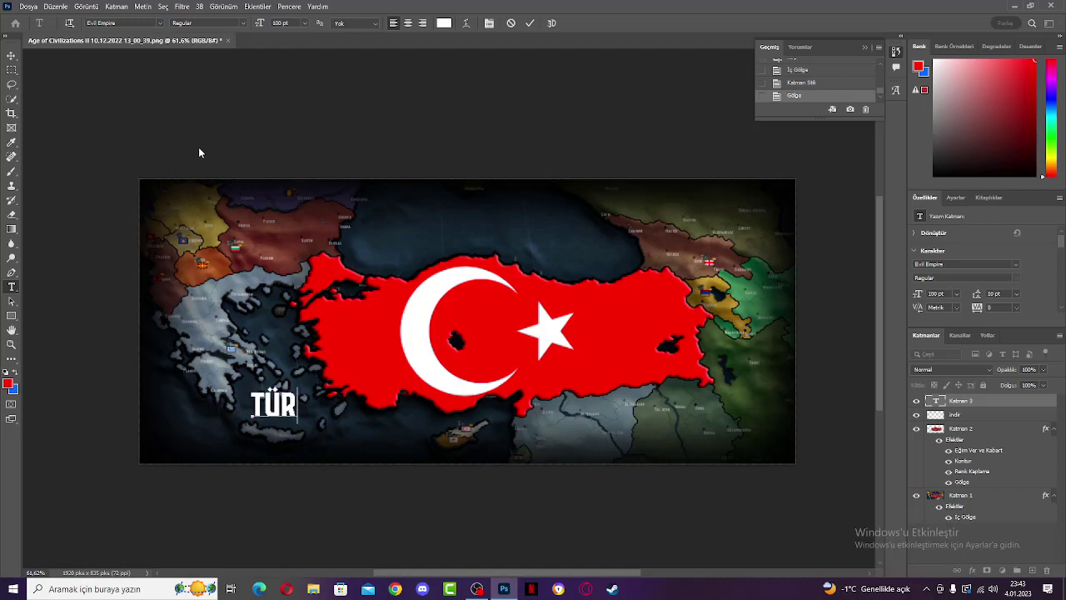
text(KIYE)
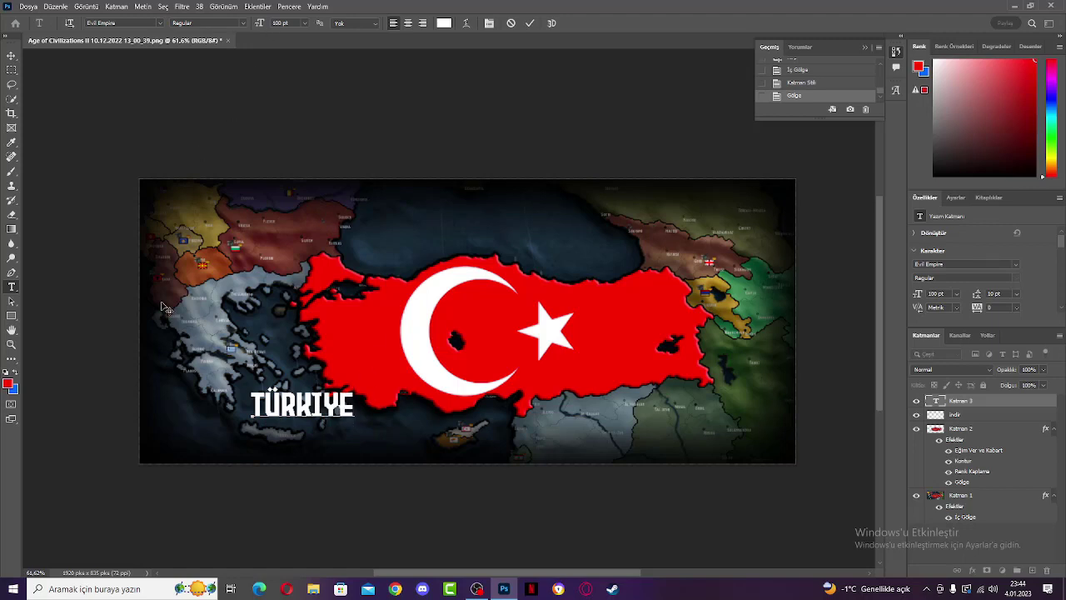
Scale the TÜRKIYE title to about 175% and place it over the southeast of the map, below Turkey's eastern half.
click(11, 55)
drag(323, 416, 379, 454)
key(ctrl+t)
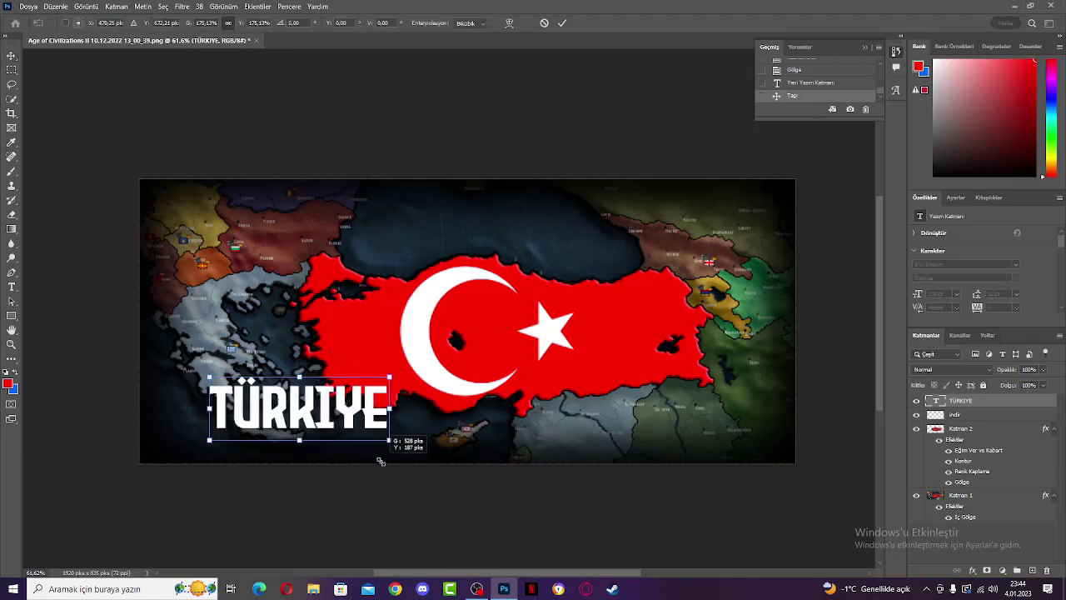
drag(357, 417, 686, 426)
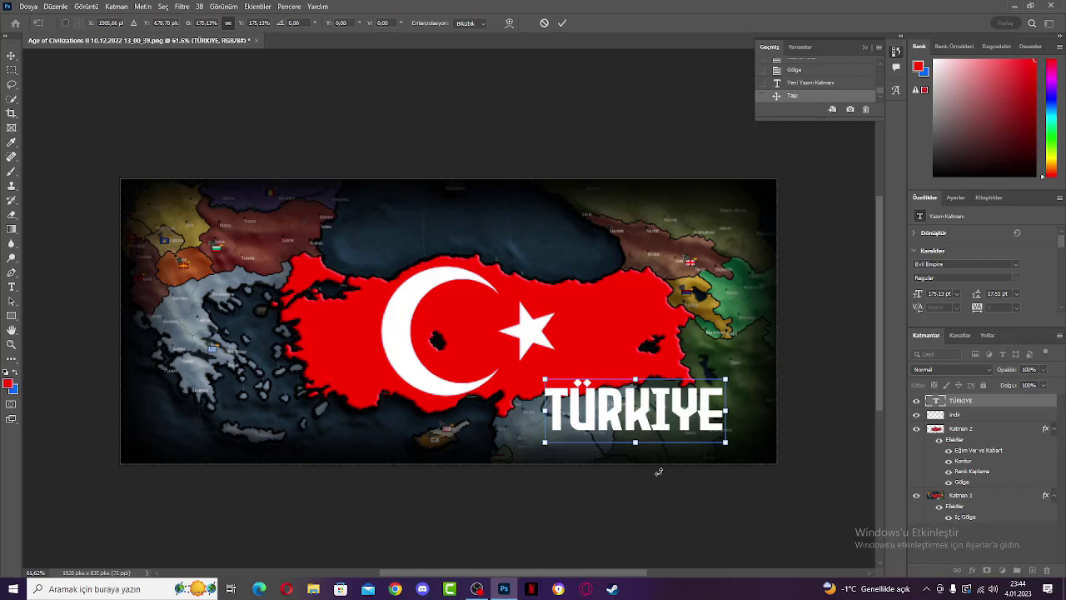
key(Return)
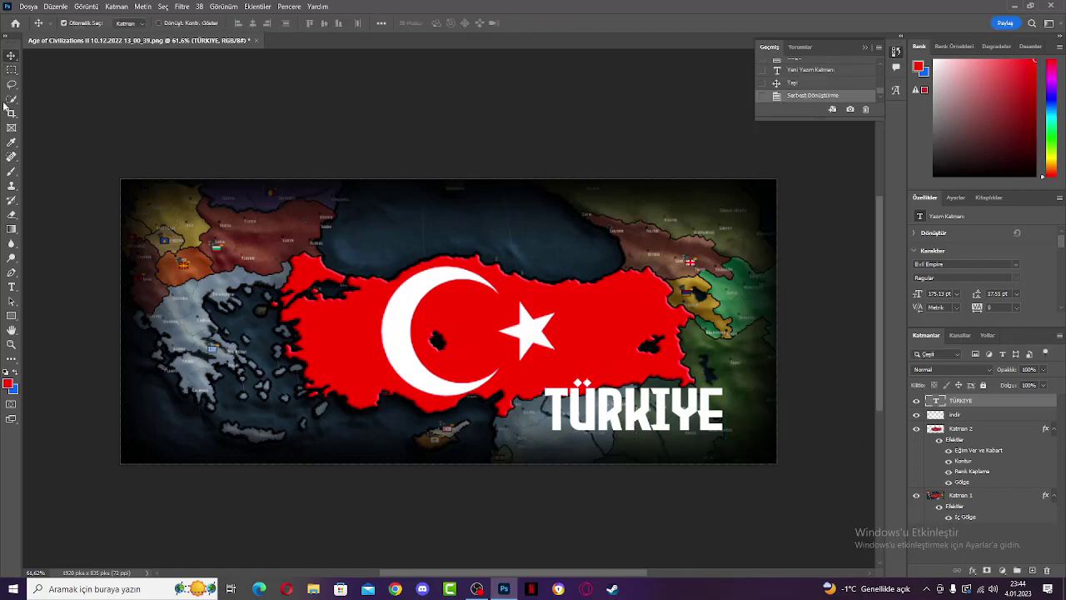
Give the TÜRKIYE text layer a black outside stroke about 8 px wide at 100% opacity.
right_click(643, 411)
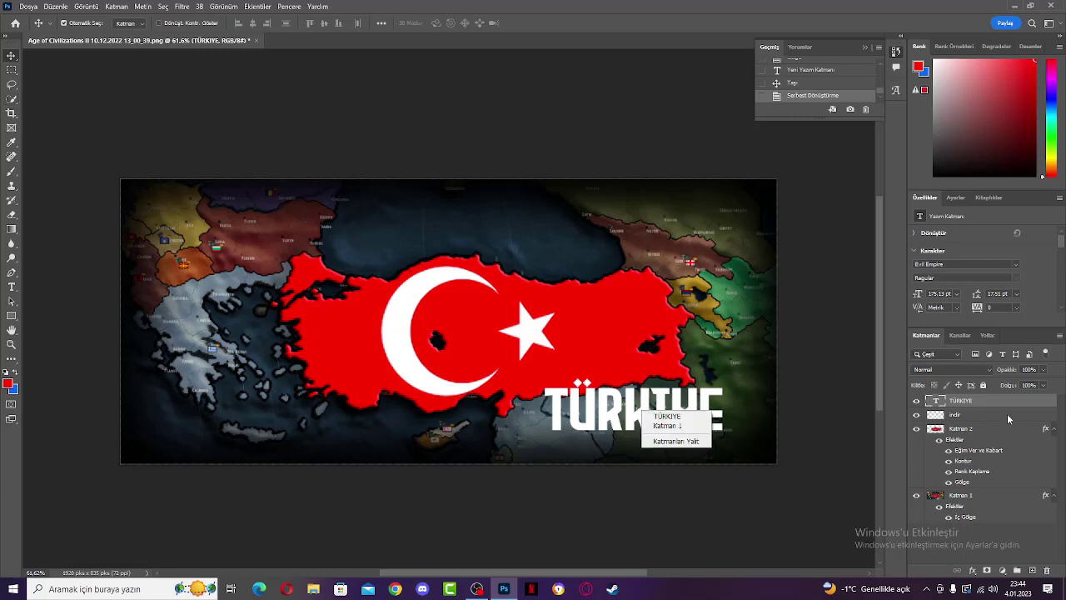
right_click(1008, 403)
click(601, 208)
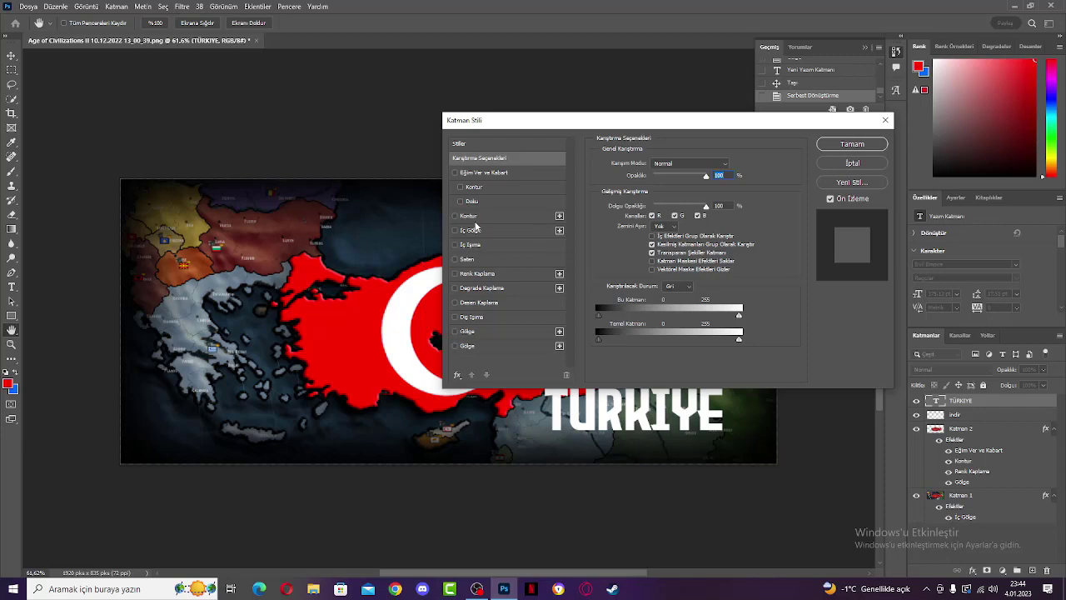
click(476, 218)
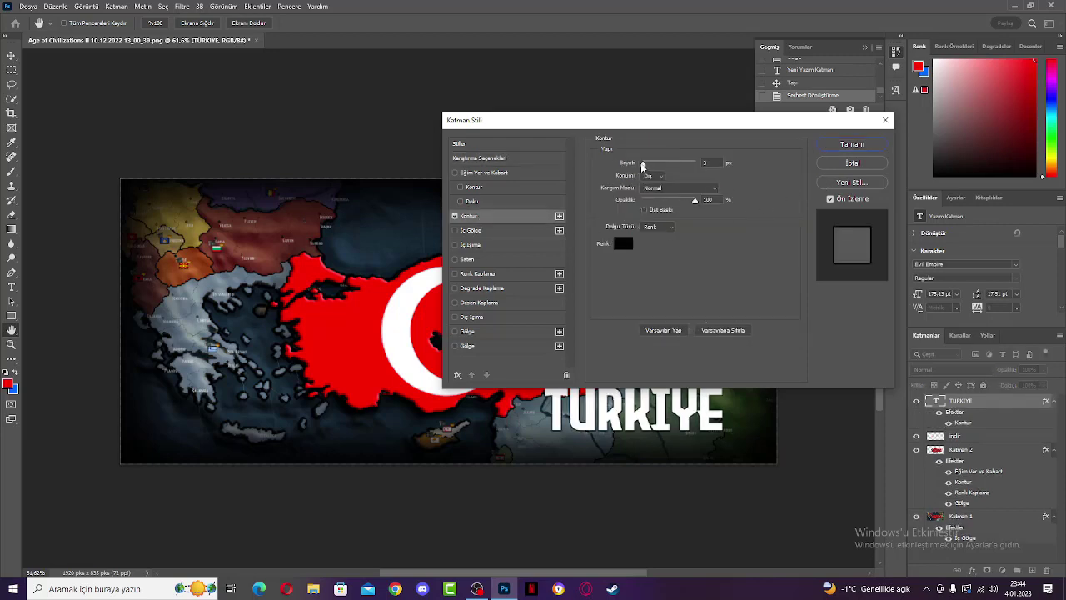
drag(644, 165, 648, 165)
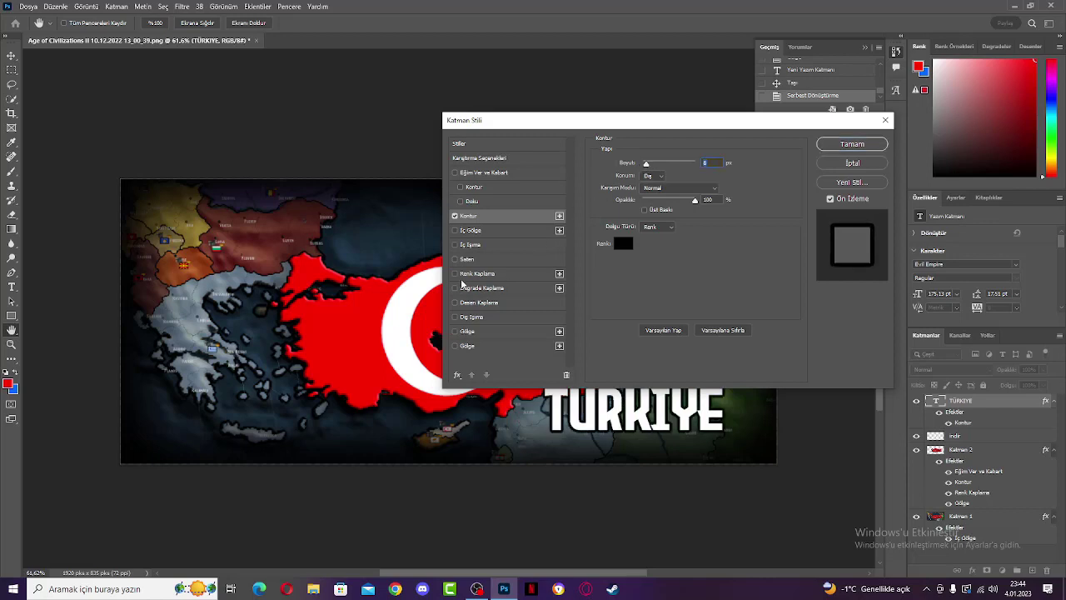
Add a black drop shadow to the TÜRKIYE text with 35% opacity, zero distance, 47% spread and about 35 px size.
click(487, 334)
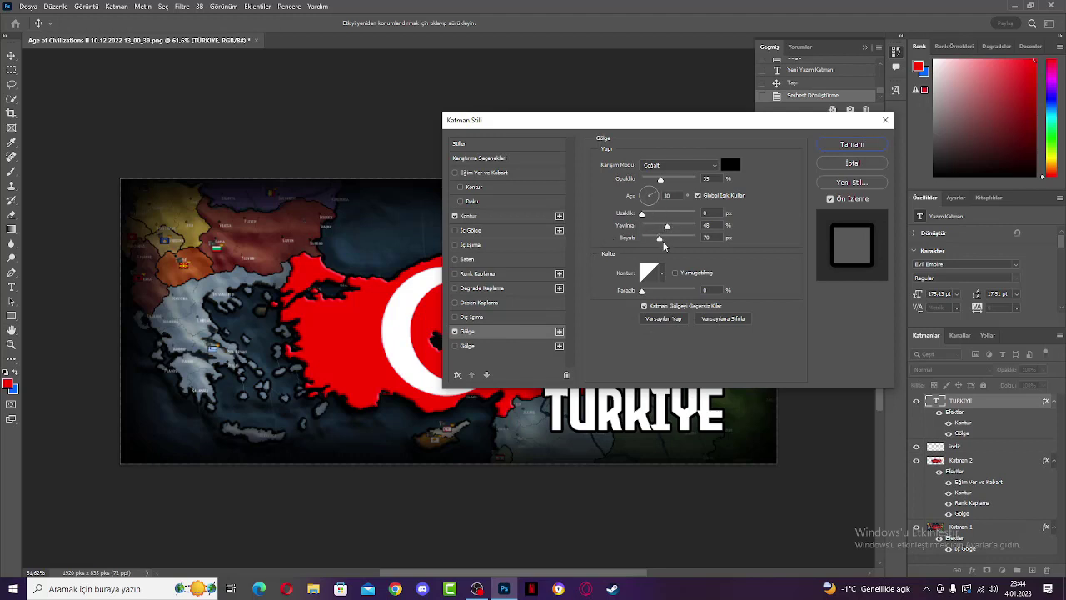
drag(660, 239, 668, 227)
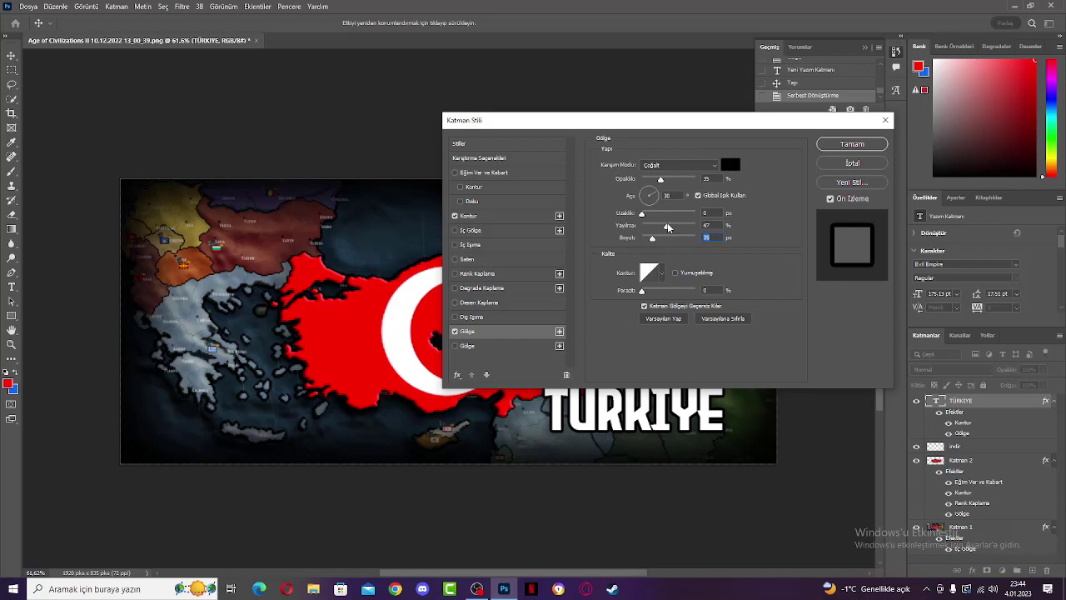
click(852, 145)
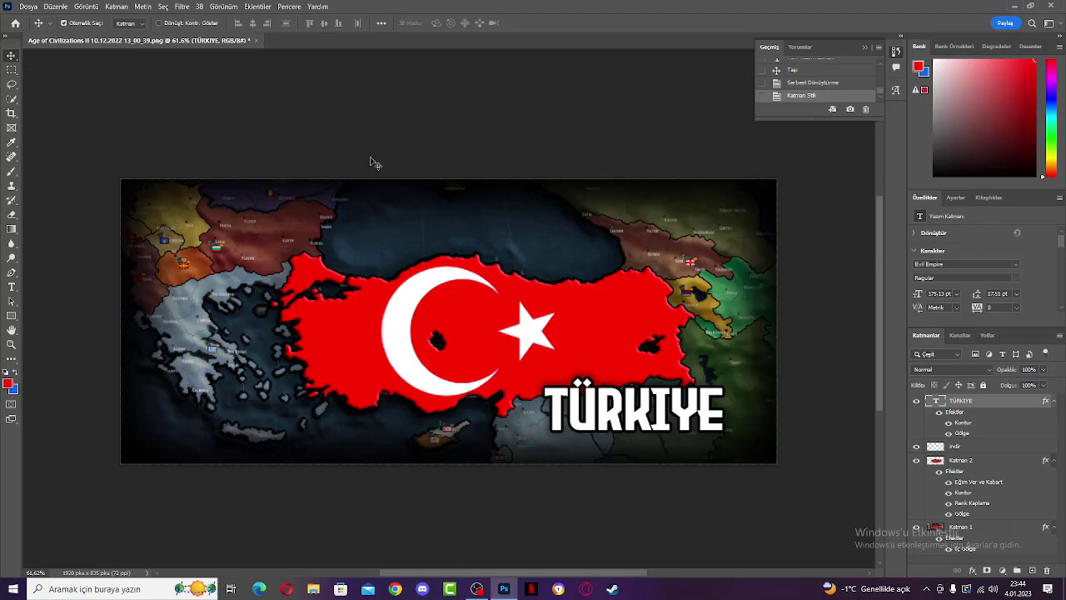
Add a new text layer reading 1 in Blocktastic near the map's northwest corner.
click(11, 288)
click(167, 221)
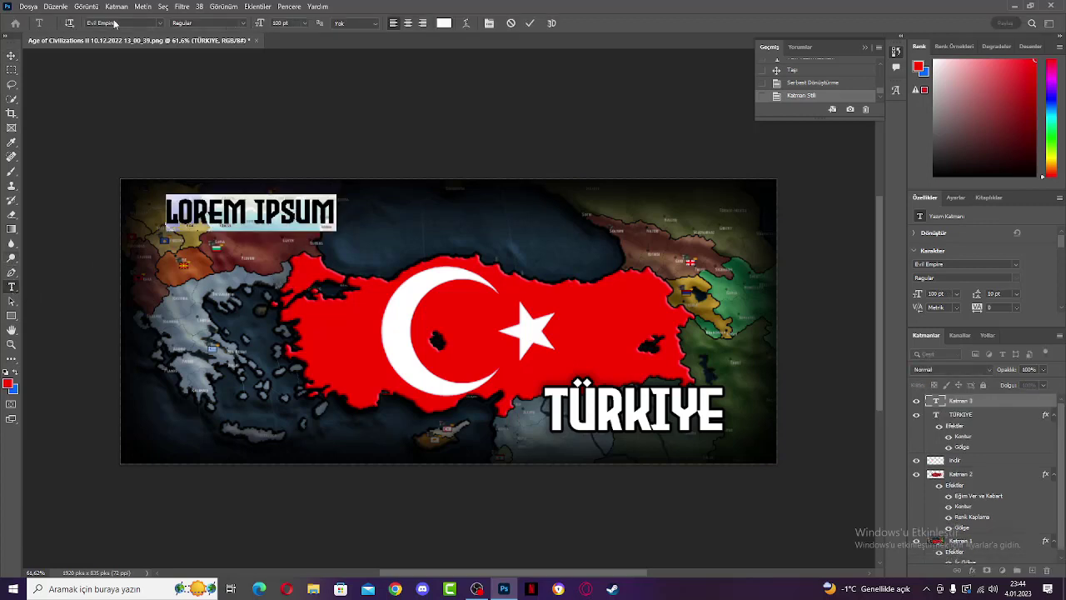
click(154, 23)
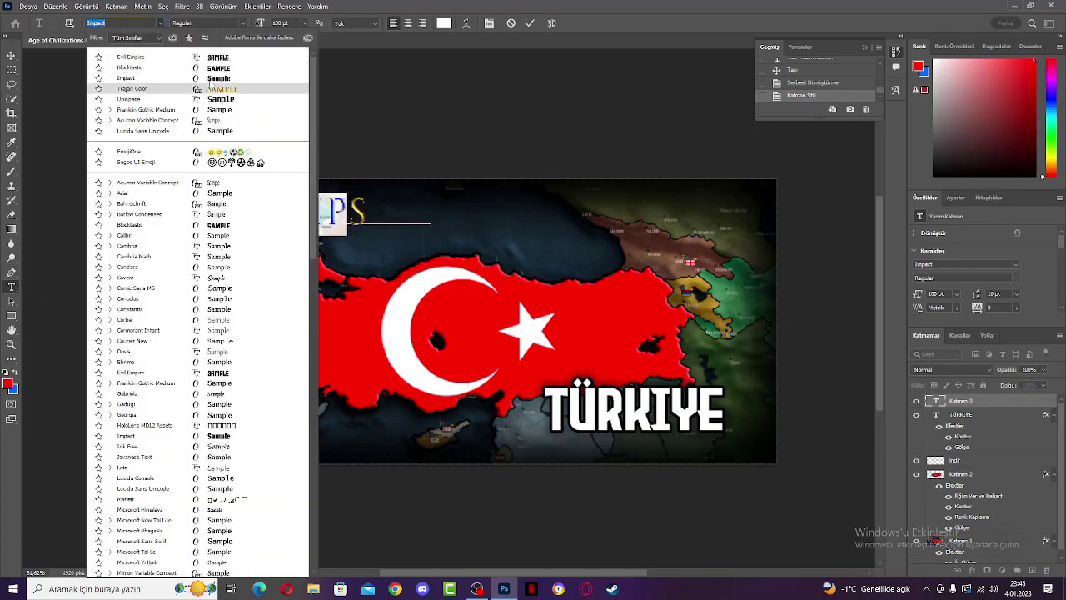
click(256, 94)
text(1)
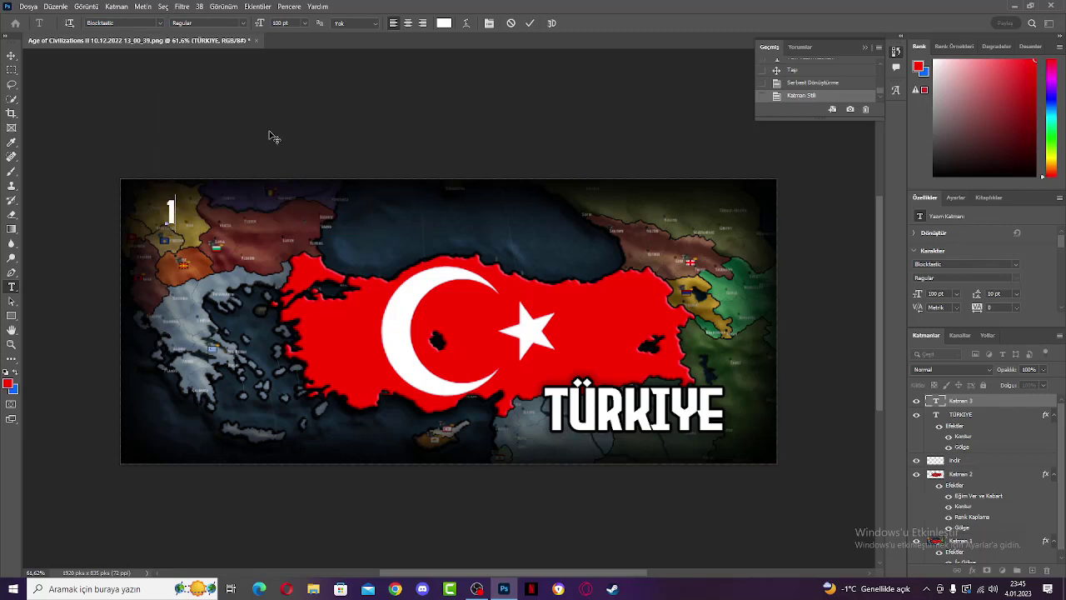
text(#)
key(BackSpace)
key(ctrl+Return)
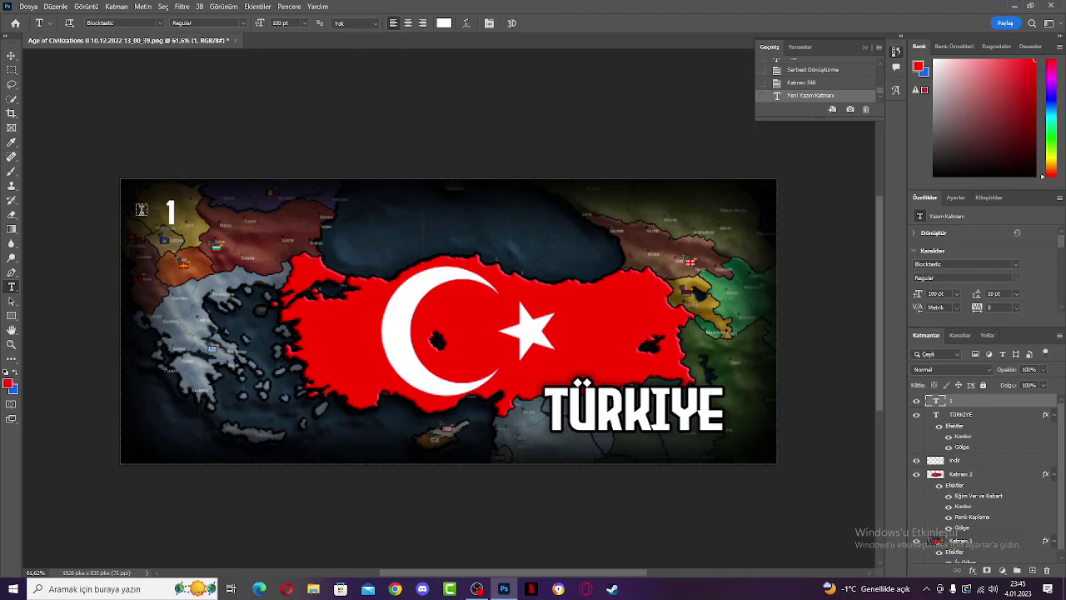
Give the number 1 layer a black stroke and drop shadow using the same settings as the TÜRKIYE title.
click(11, 56)
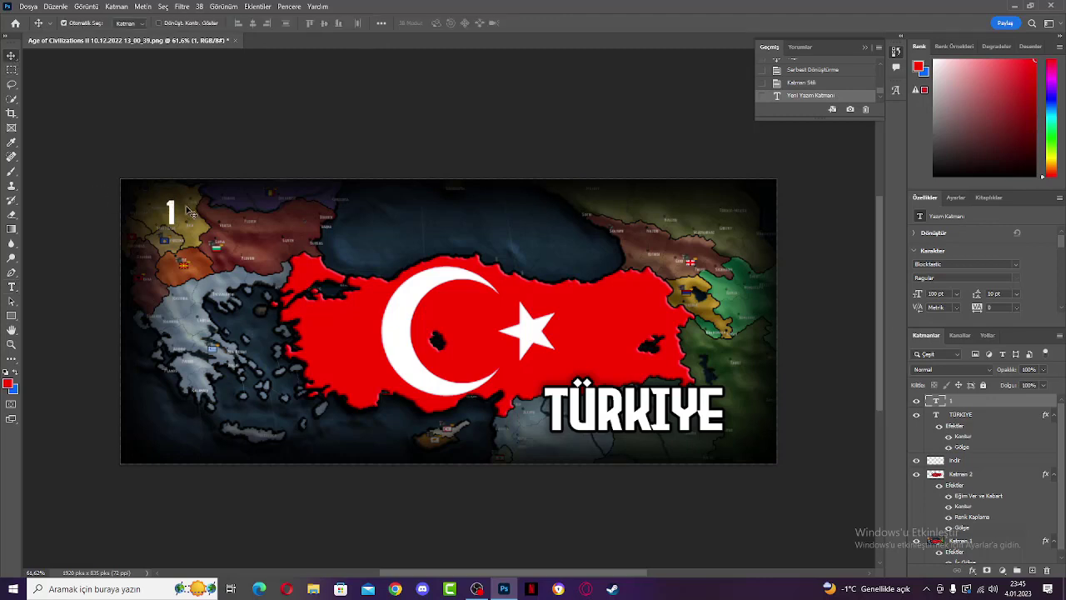
right_click(1013, 399)
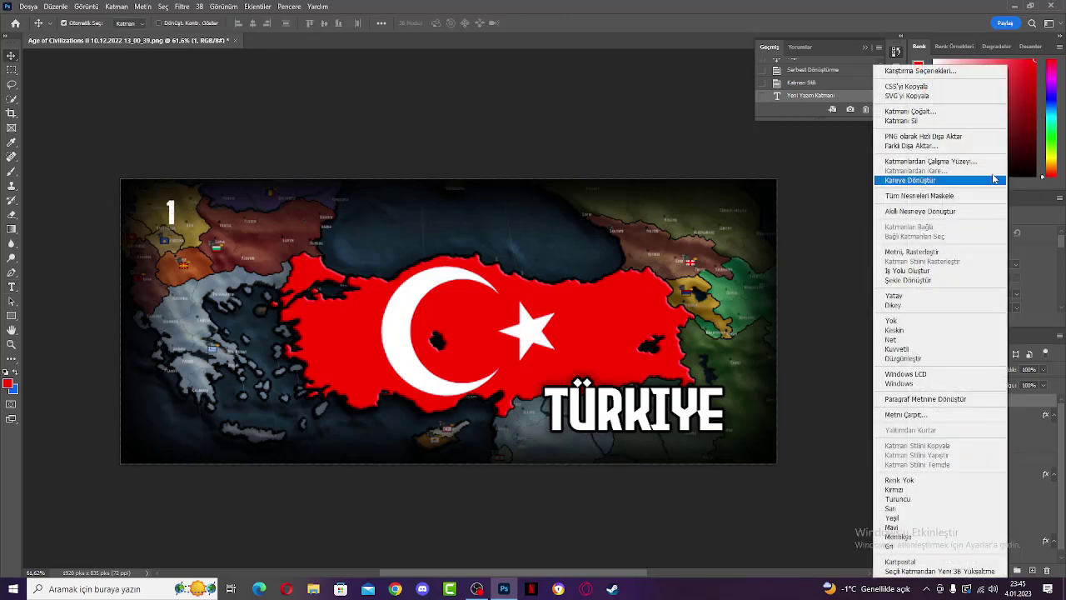
click(537, 215)
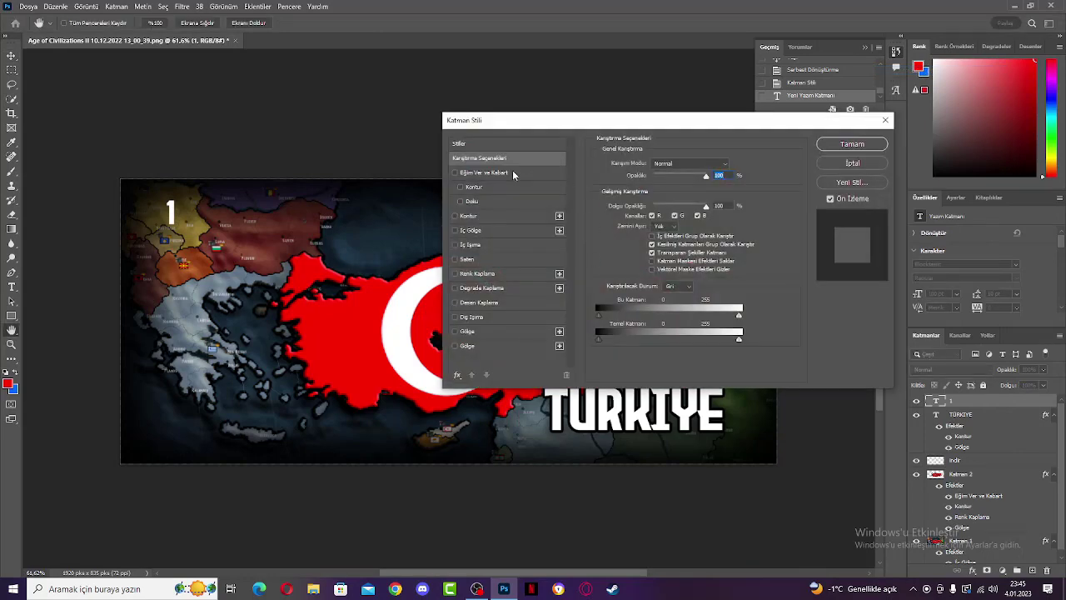
click(471, 216)
click(493, 333)
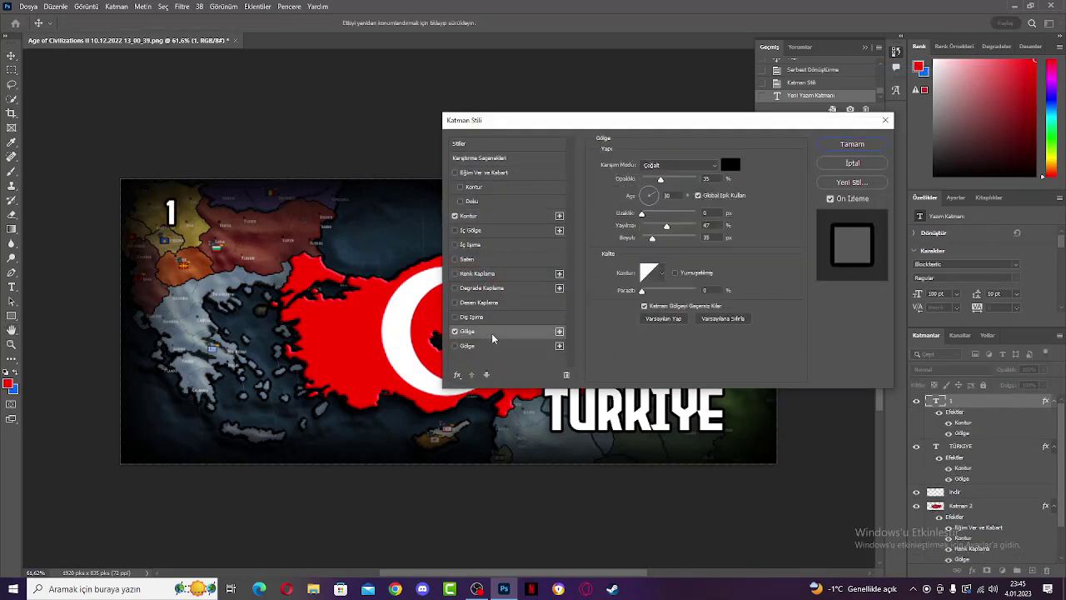
click(852, 144)
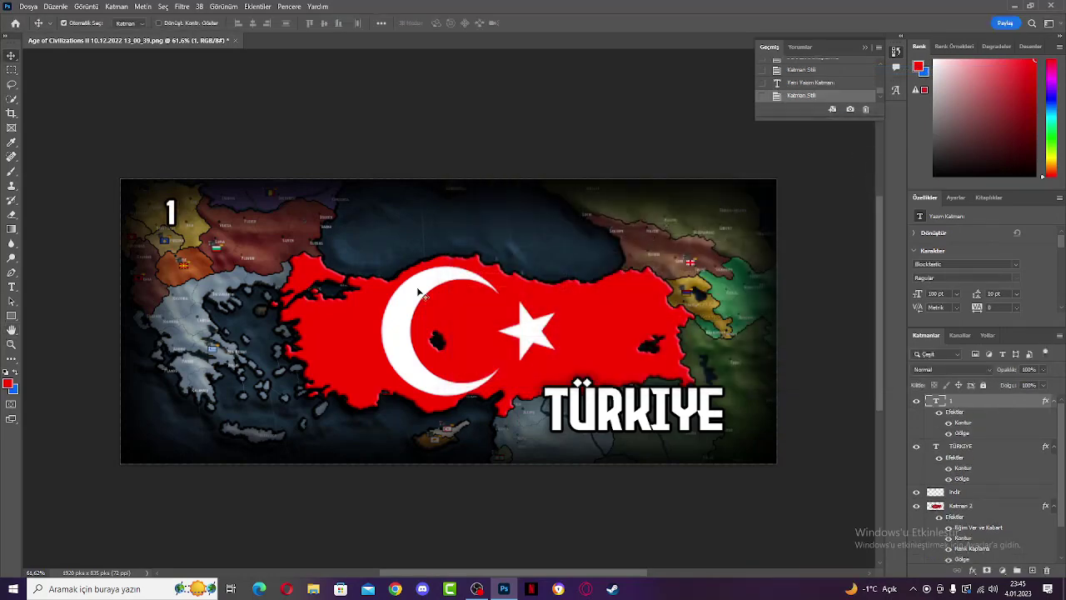
Move the number 1 into the map's northwest corner and scale it to about 144%.
drag(175, 215, 138, 214)
key(ctrl+t)
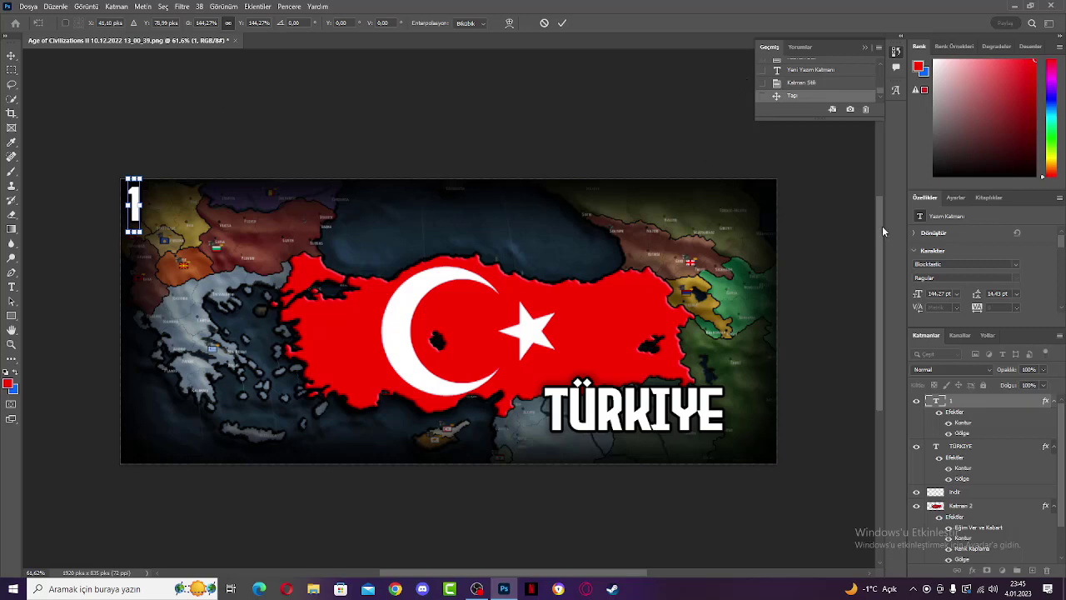
key(Return)
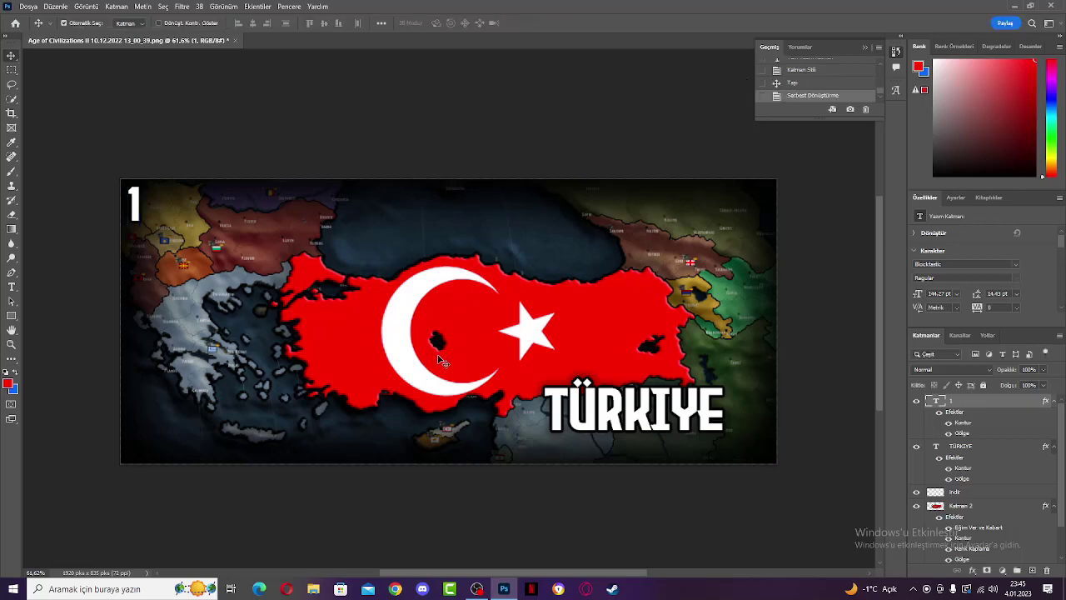
scroll(439, 360, down, 3)
scroll(416, 308, up, 2)
scroll(413, 307, down, 2)
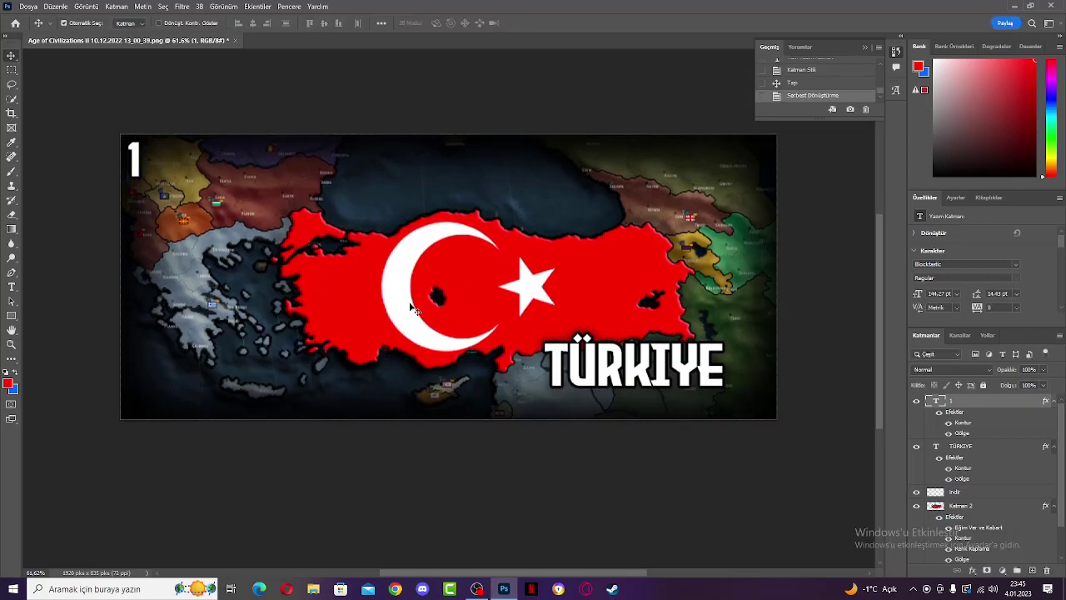
scroll(442, 265, up, 2)
scroll(404, 258, down, 1)
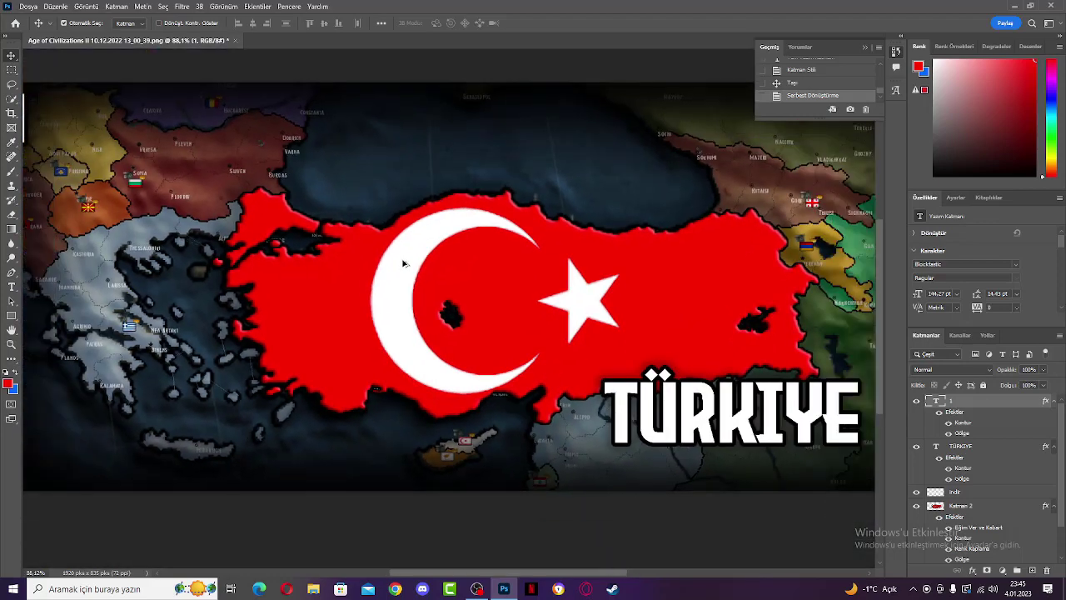
scroll(405, 255, up, 2)
scroll(525, 260, down, 2)
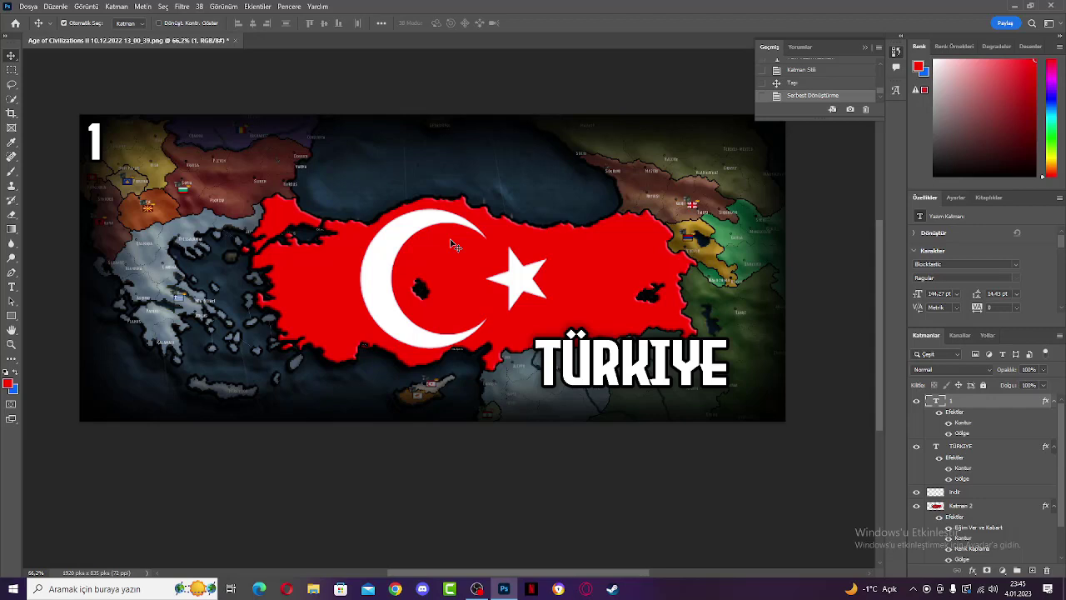
click(477, 589)
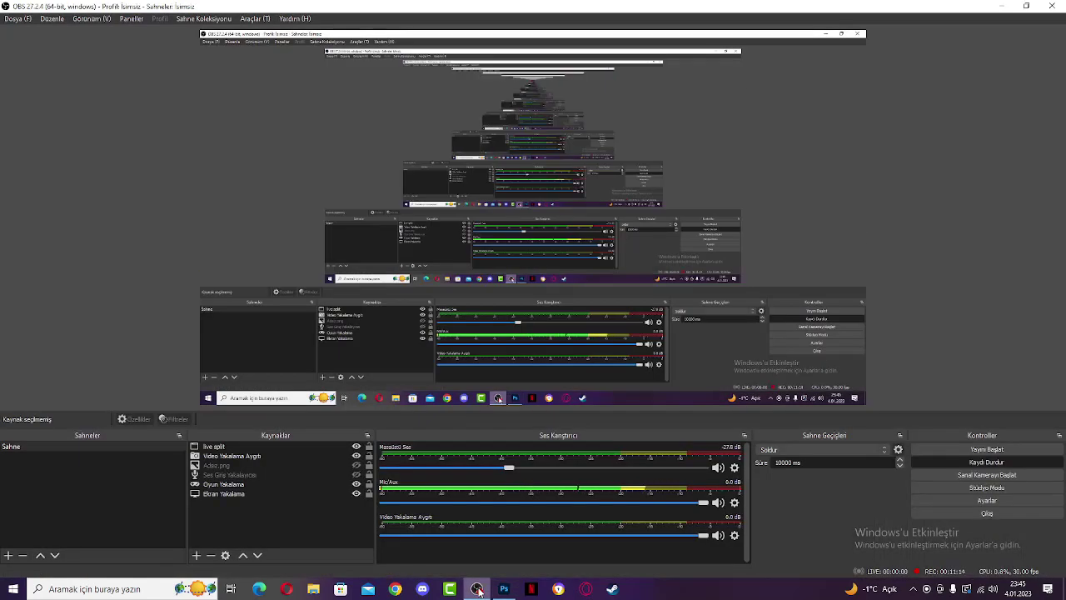
click(478, 589)
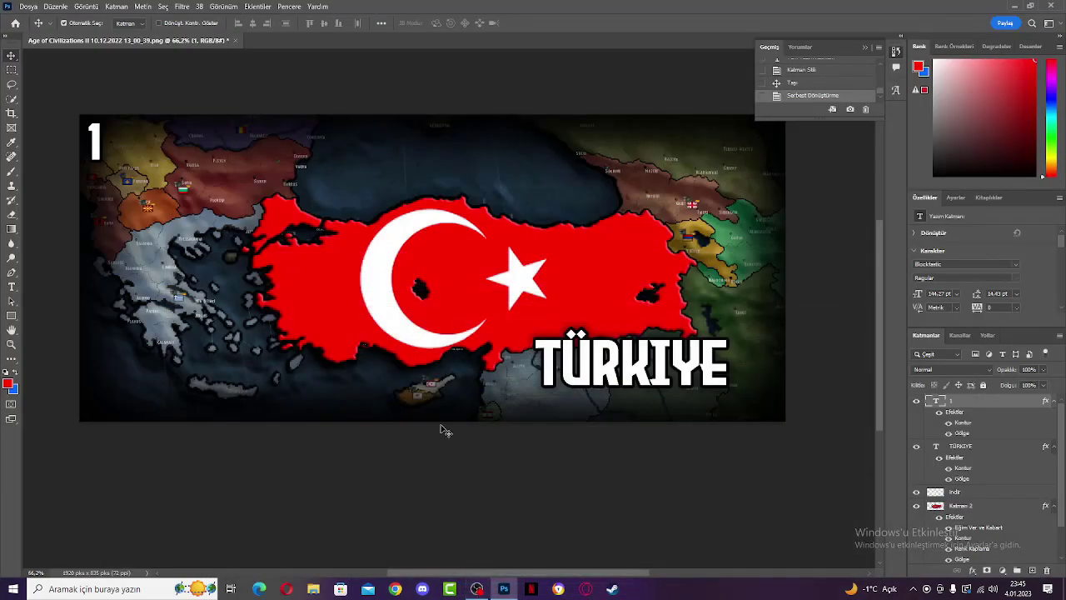
Inspect Turkey's flag-filled outline close up along the southern coast and around the Marmara region.
scroll(472, 335, up, 3)
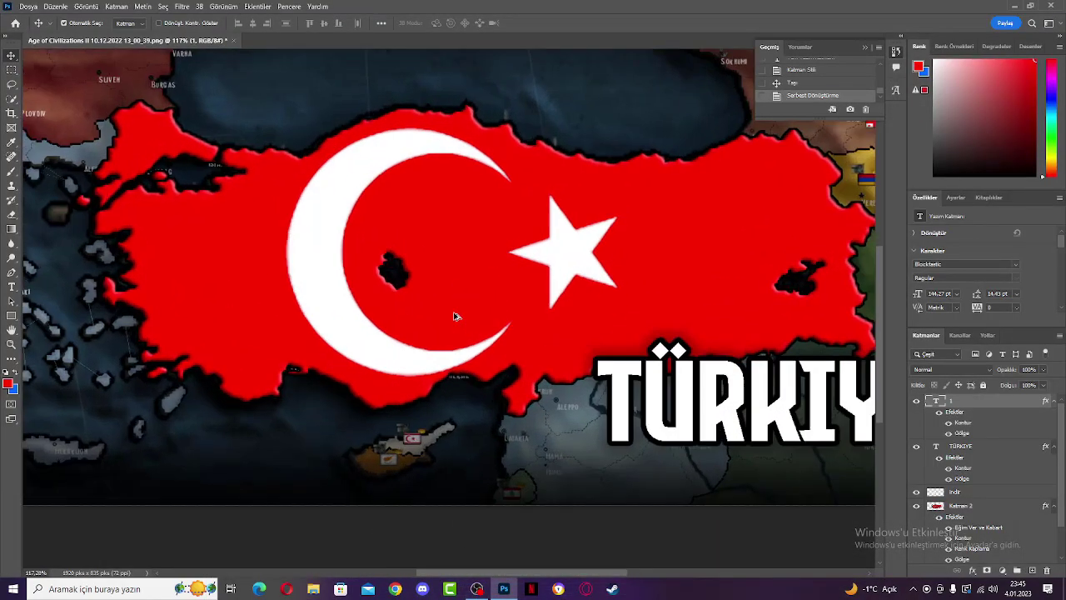
scroll(410, 415, up, 2)
scroll(187, 333, down, 4)
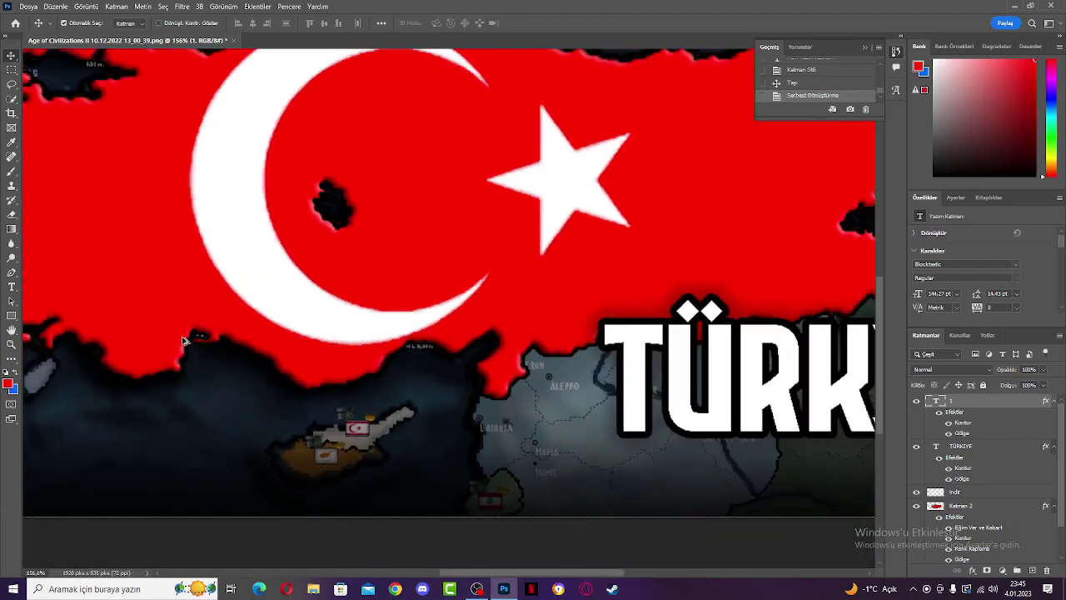
scroll(212, 344, up, 5)
scroll(221, 337, up, 2)
scroll(234, 333, down, 4)
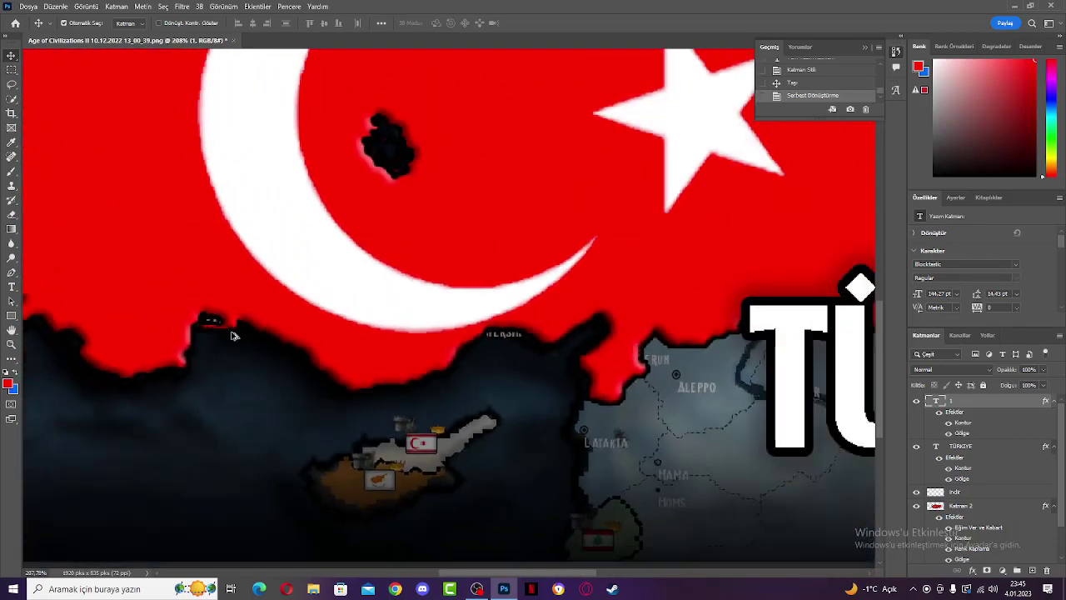
scroll(473, 344, down, 3)
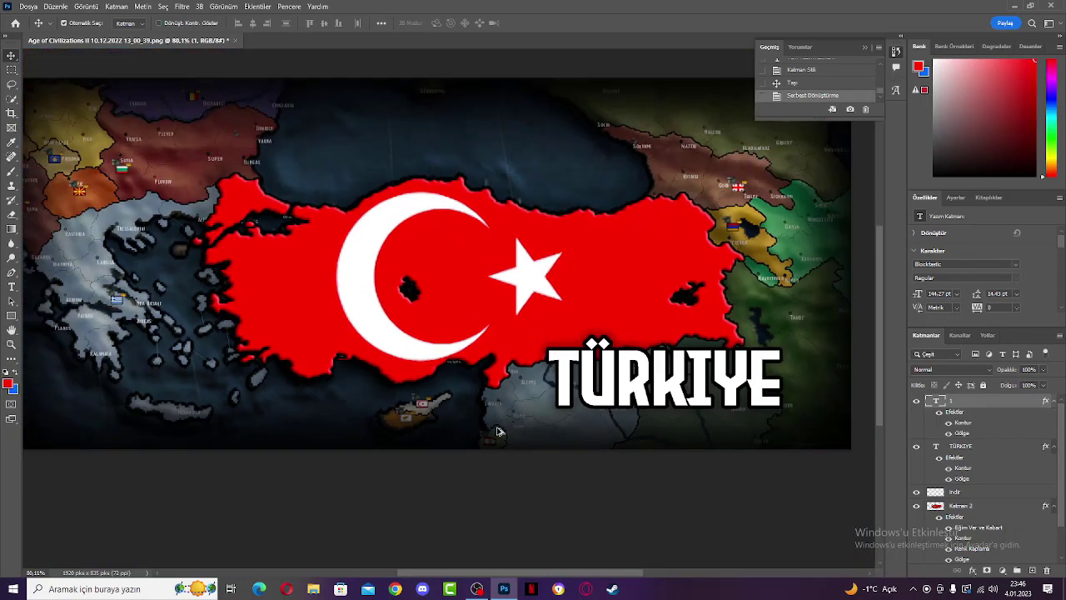
scroll(420, 198, up, 2)
scroll(418, 218, down, 1)
scroll(417, 218, up, 4)
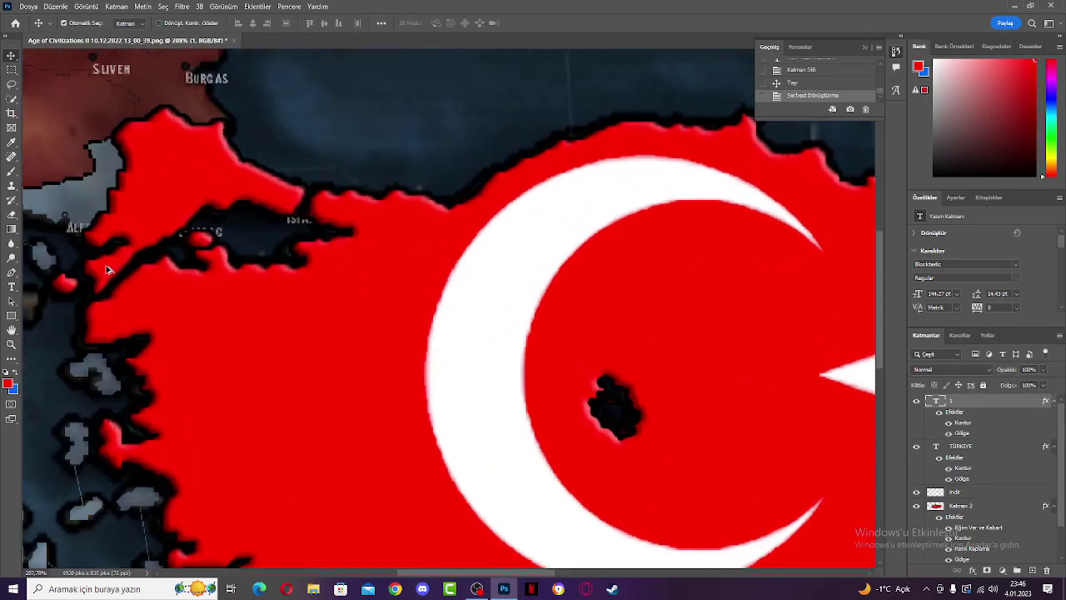
Examine the flag-filled country and its outline against the whole map, both close up and in full.
scroll(209, 275, down, 4)
scroll(330, 280, up, 2)
scroll(368, 311, down, 2)
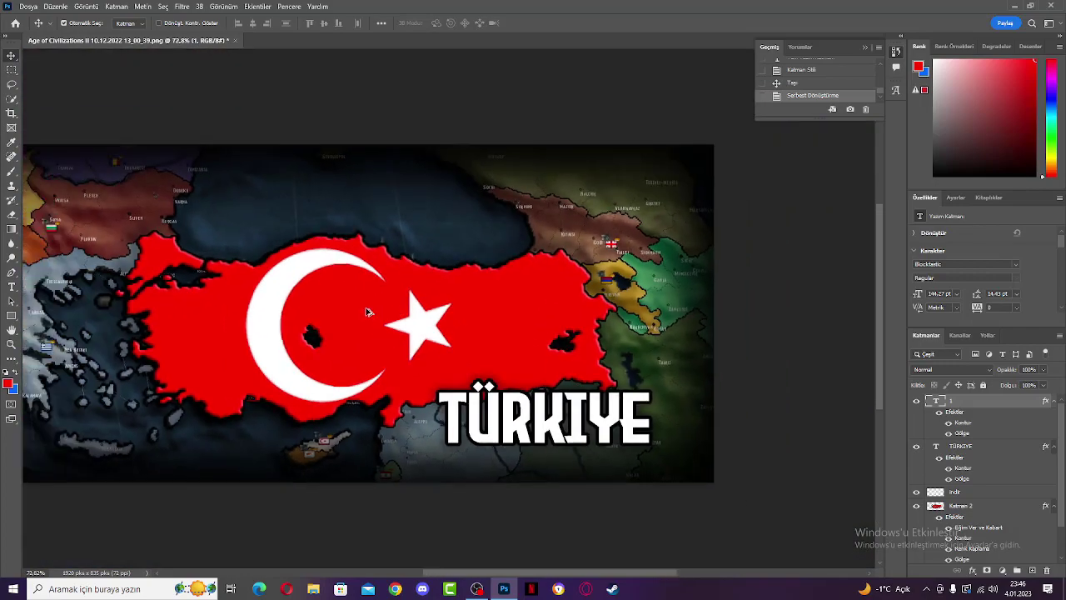
scroll(728, 409, down, 2)
scroll(455, 323, up, 3)
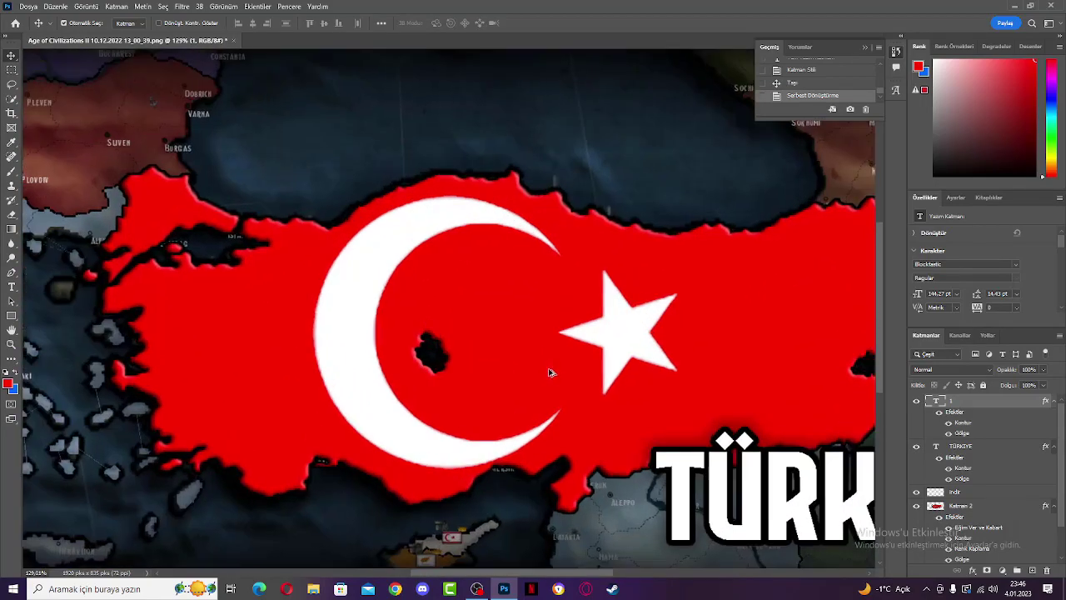
scroll(550, 372, down, 2)
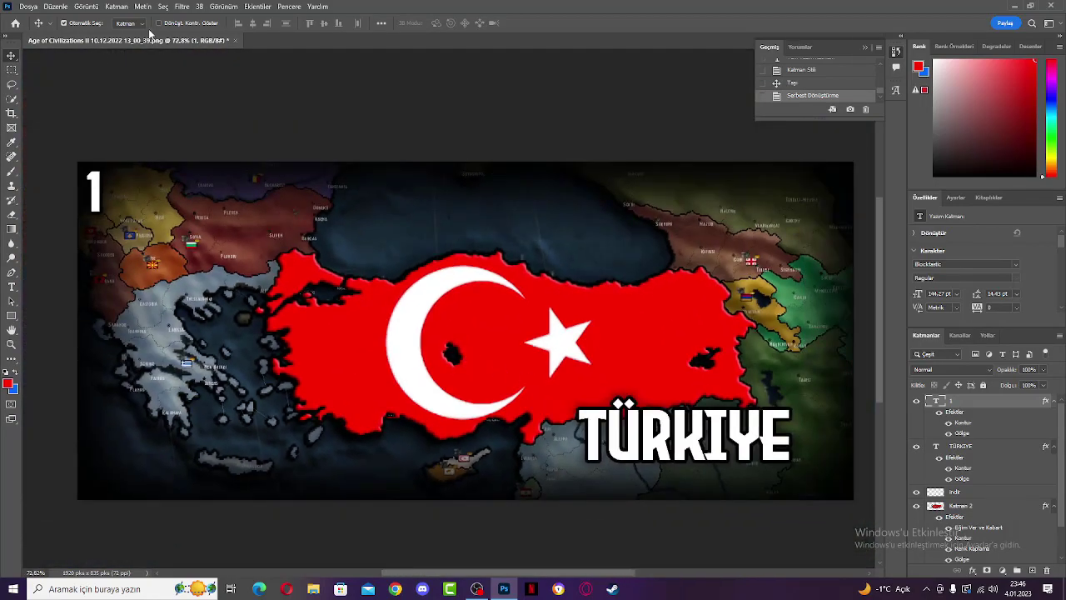
scroll(275, 321, down, 1)
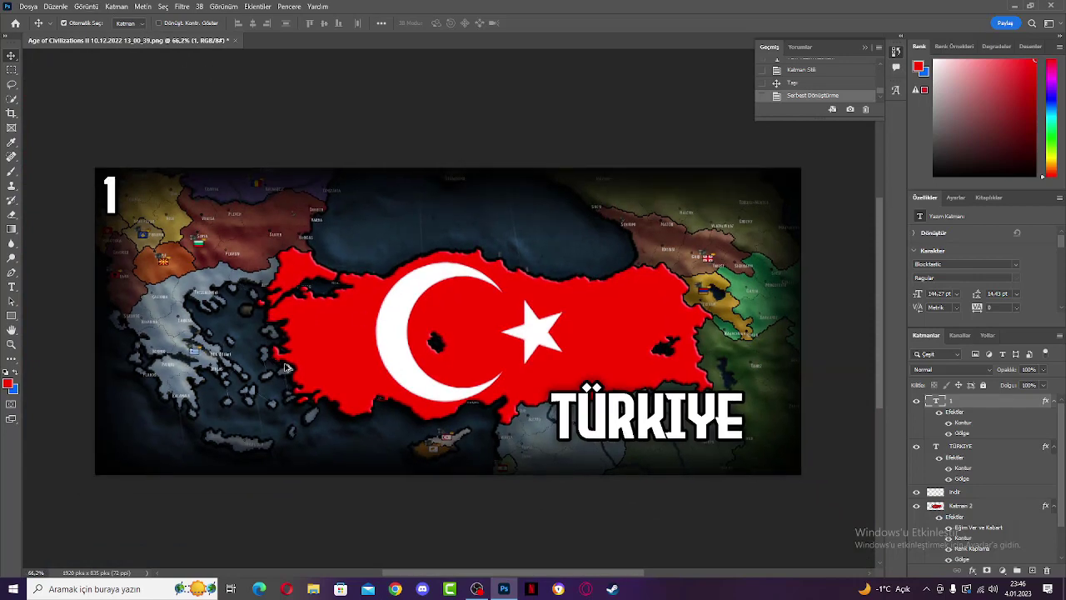
scroll(590, 424, up, 1)
scroll(592, 424, up, 1)
scroll(568, 409, down, 2)
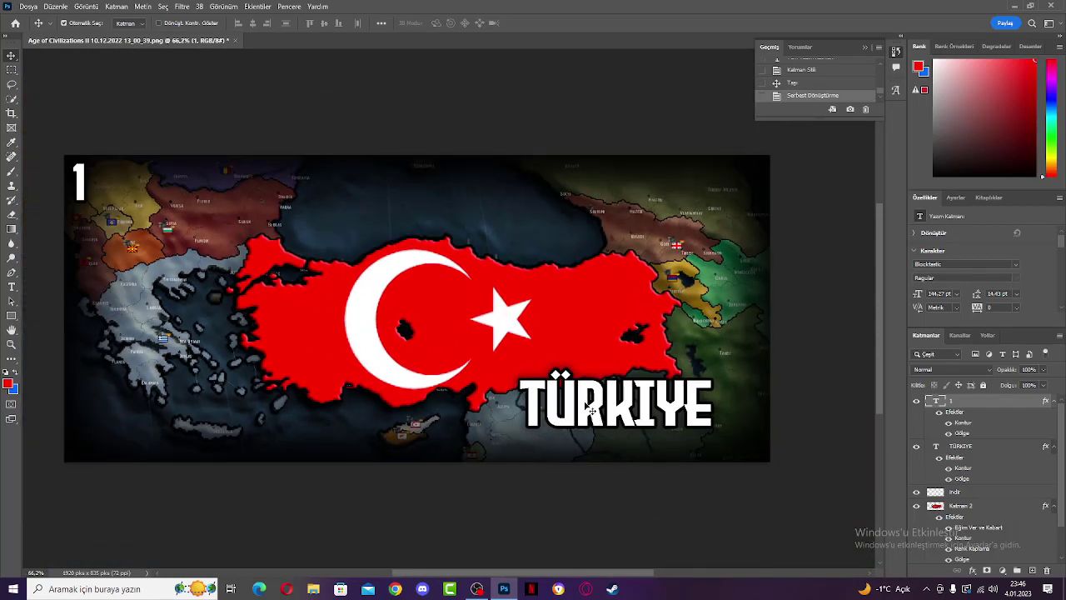
Examine the TÜRKIYE title's stroke and shadow close up, and its balance with the number 1 across the full map.
scroll(589, 409, up, 6)
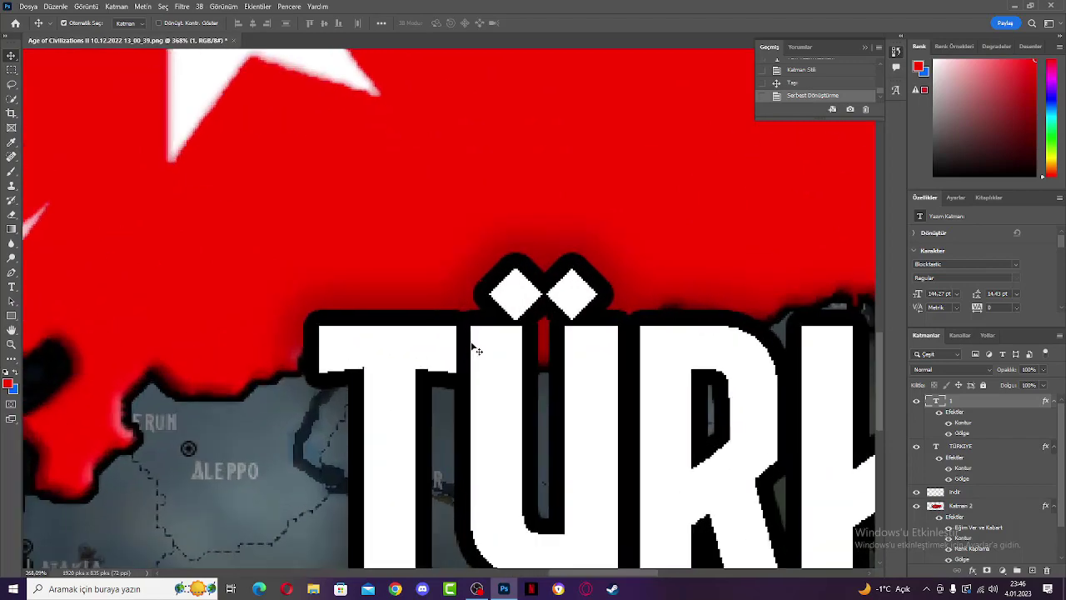
scroll(410, 421, down, 3)
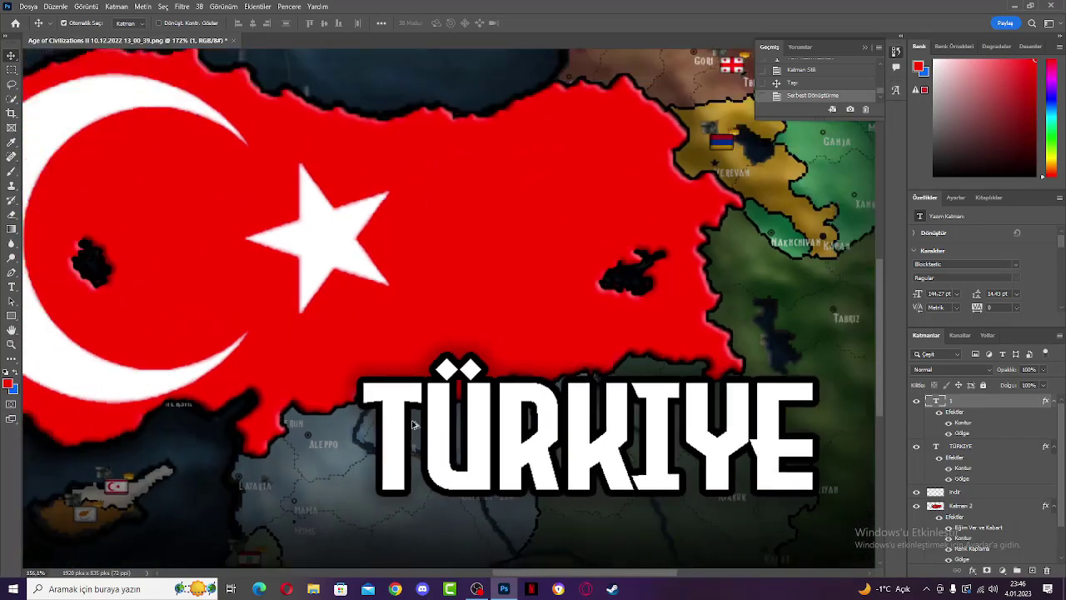
scroll(413, 425, down, 4)
scroll(428, 315, up, 1)
scroll(429, 315, down, 1)
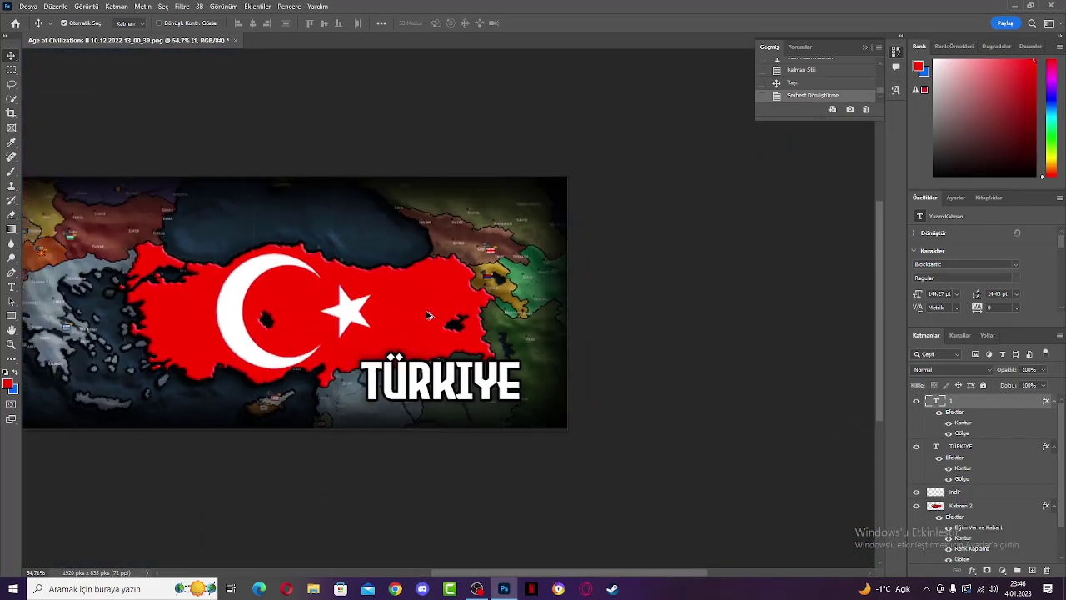
scroll(428, 315, down, 2)
scroll(124, 257, up, 3)
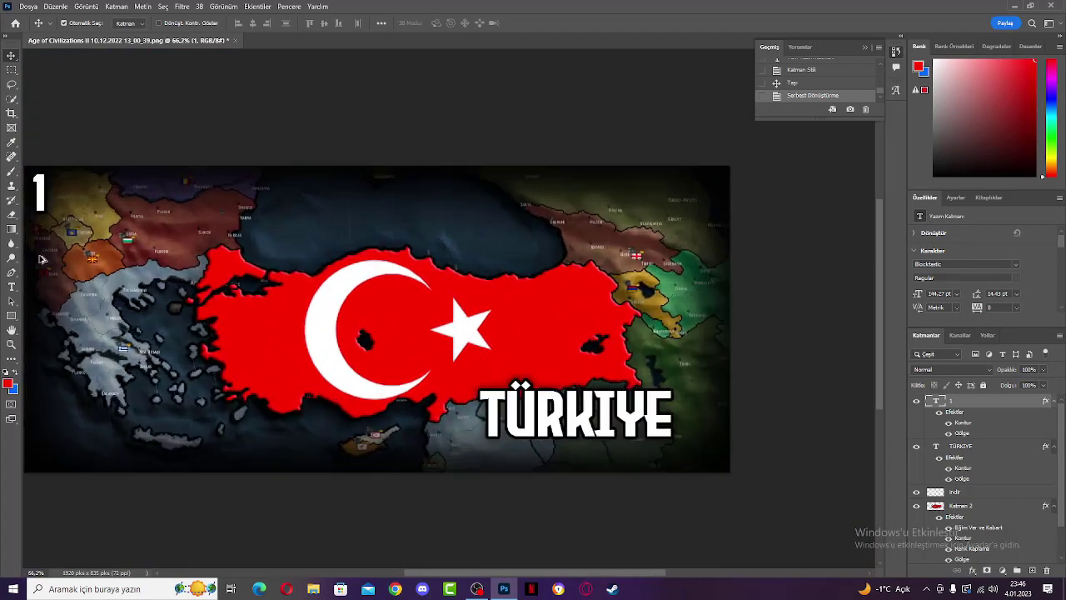
scroll(699, 336, down, 1)
scroll(699, 336, up, 1)
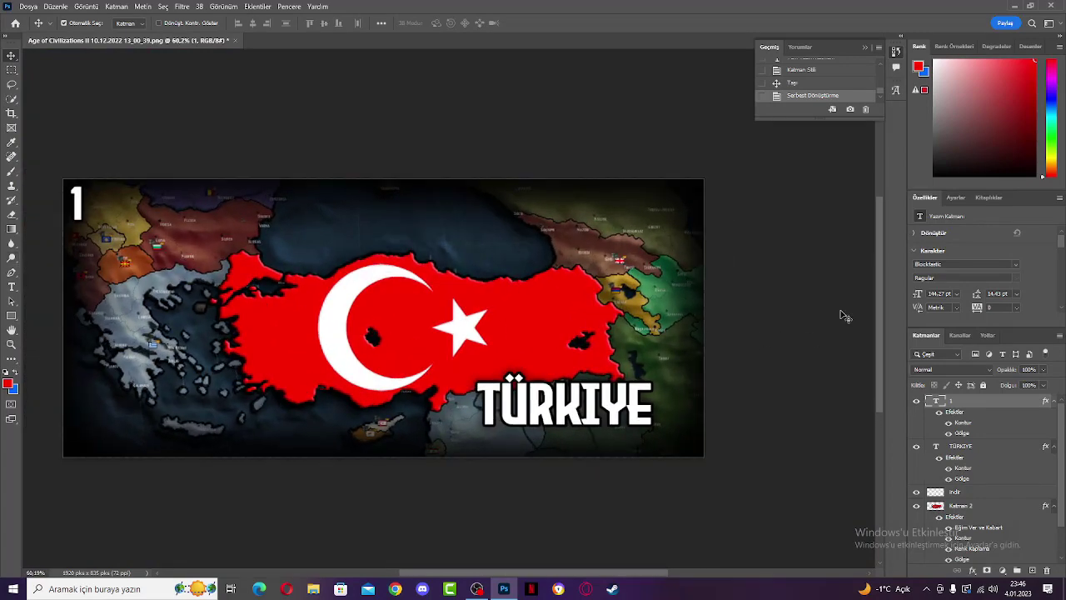
scroll(705, 305, down, 1)
scroll(148, 255, up, 2)
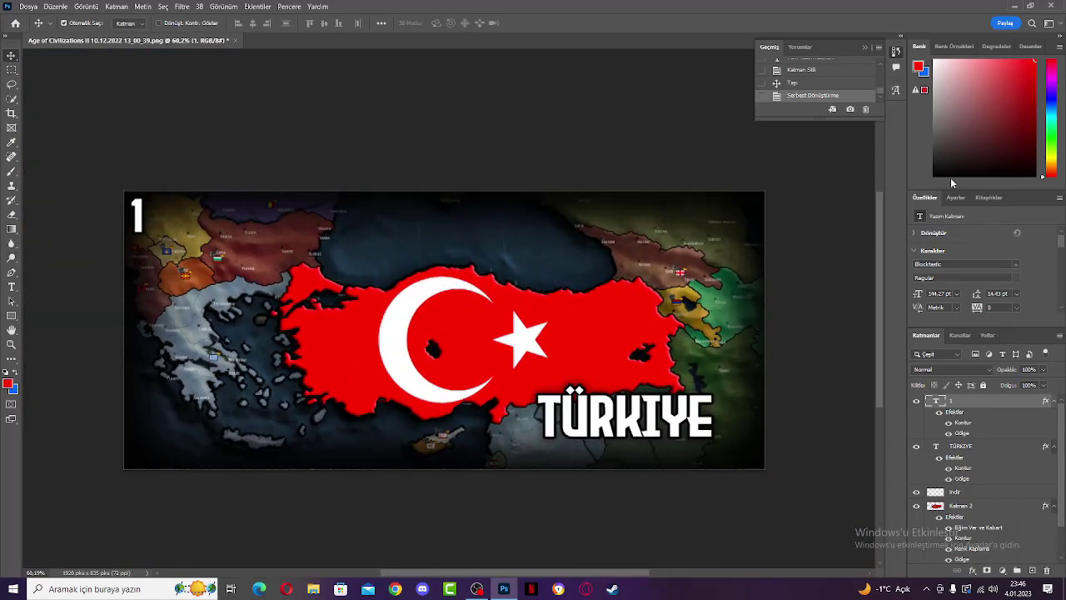
click(181, 7)
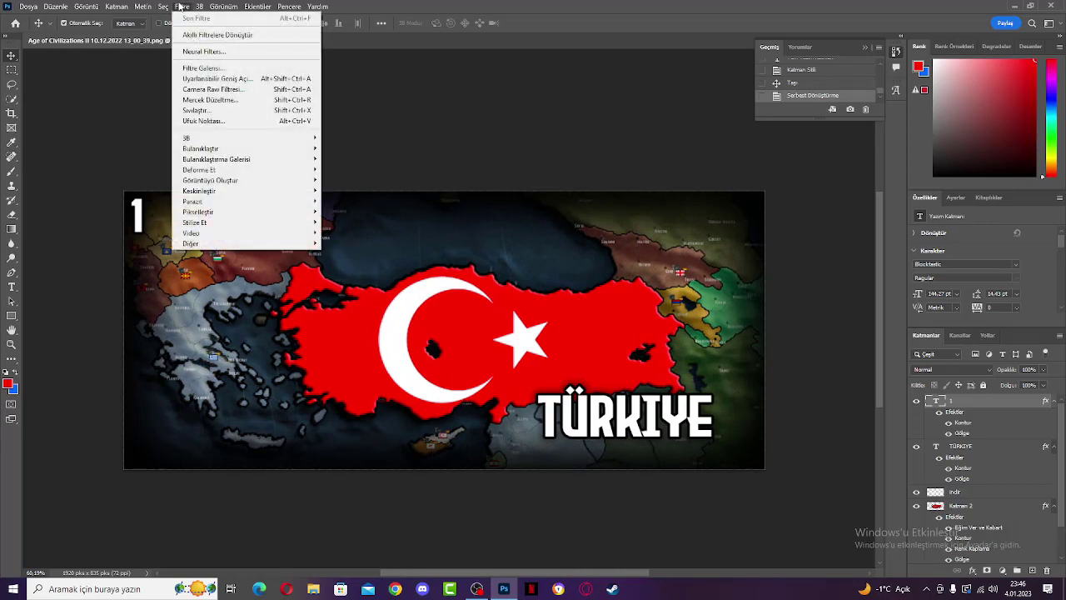
click(181, 6)
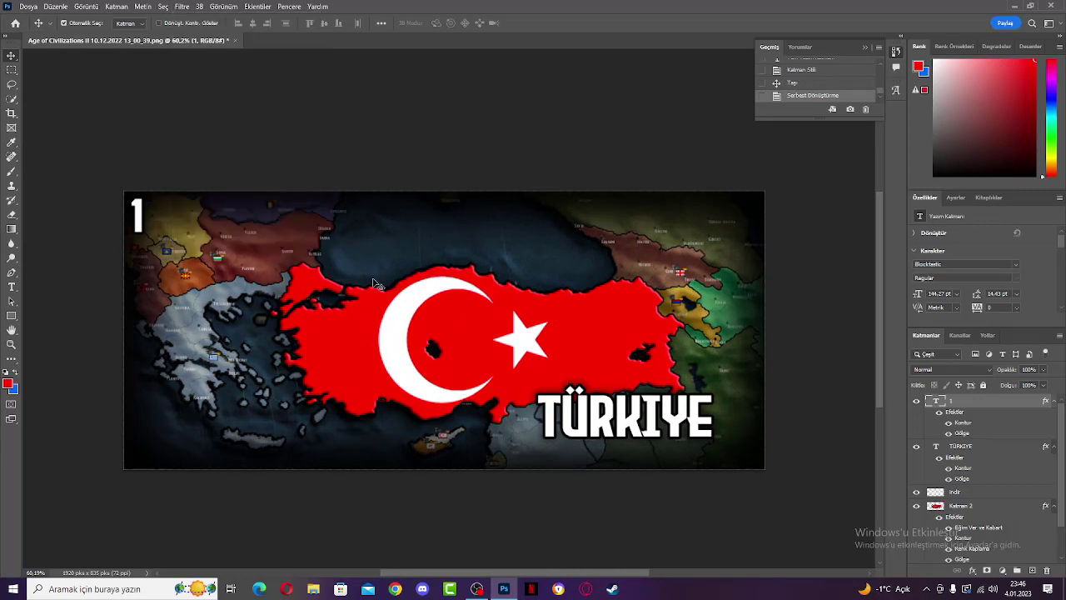
Add a Brightness/Contrast adjustment layer directly above the Katman 1 map layer with brightness set to 0.
scroll(992, 459, down, 1)
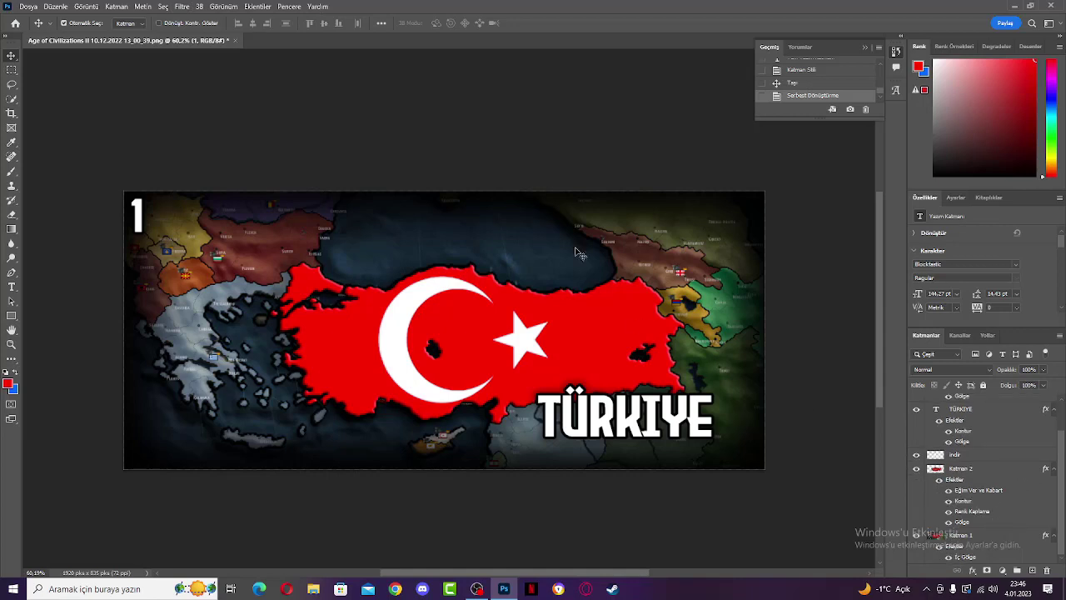
click(953, 536)
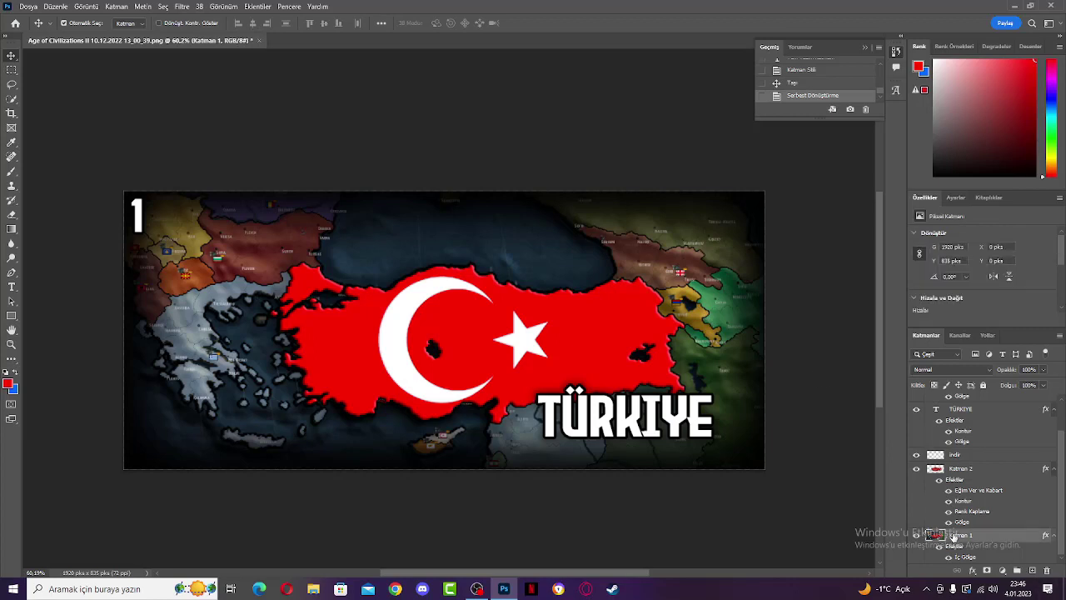
click(956, 198)
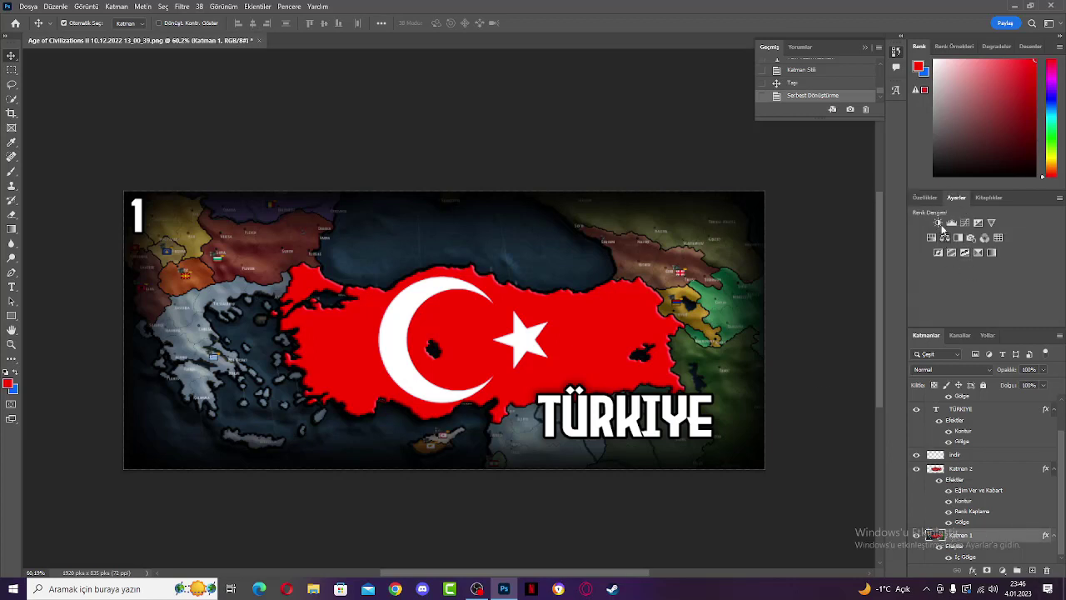
click(939, 223)
click(983, 265)
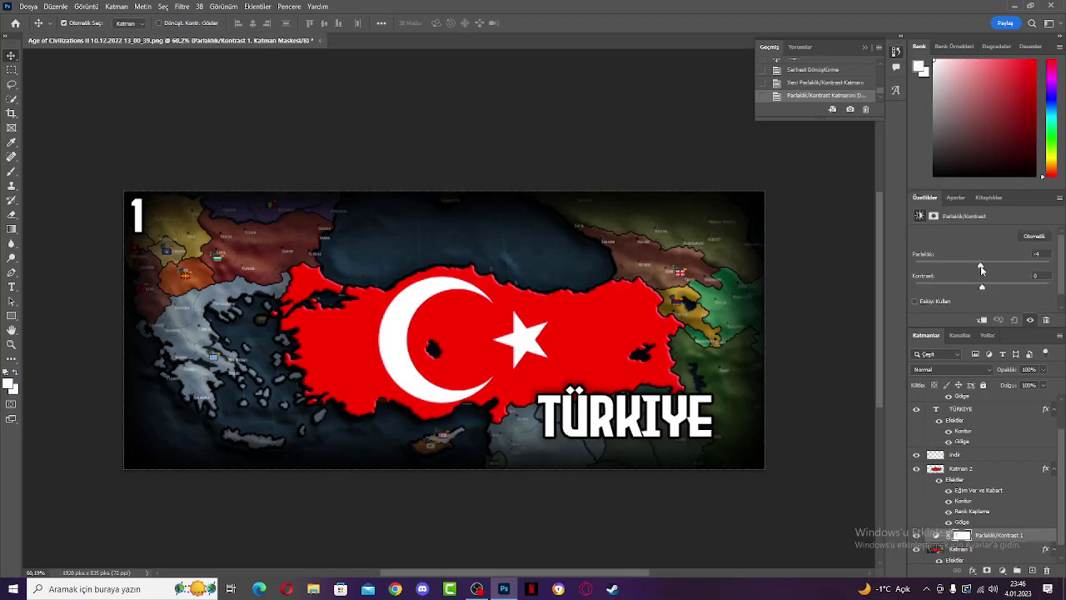
drag(982, 265, 984, 310)
text(0)
click(955, 197)
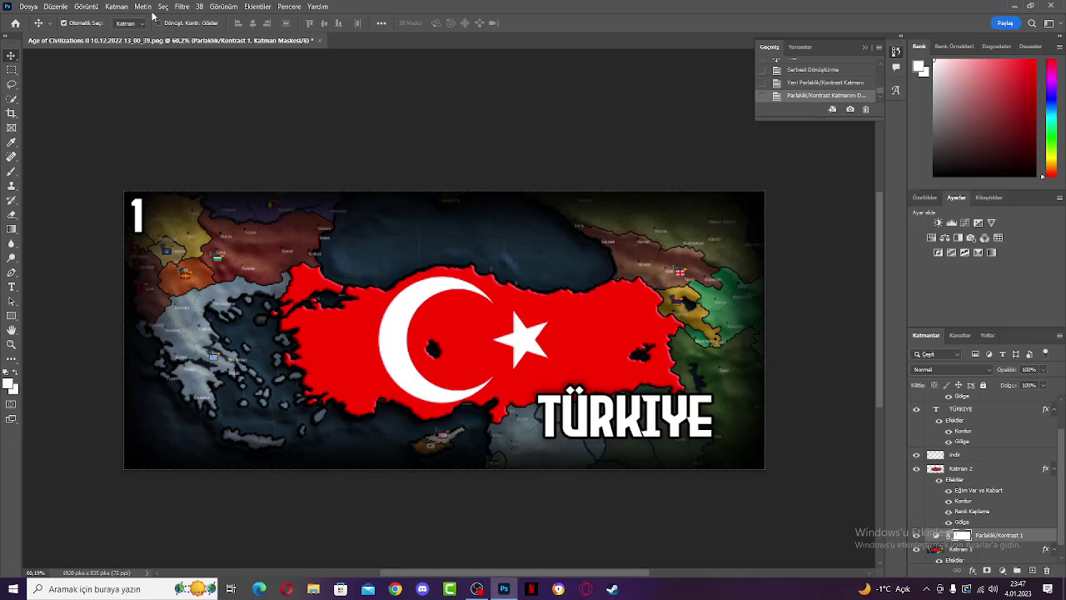
Darken the Katman 1 map layer by lowering its exposure with the Camera Raw filter, and deselect the layer.
click(199, 7)
click(973, 550)
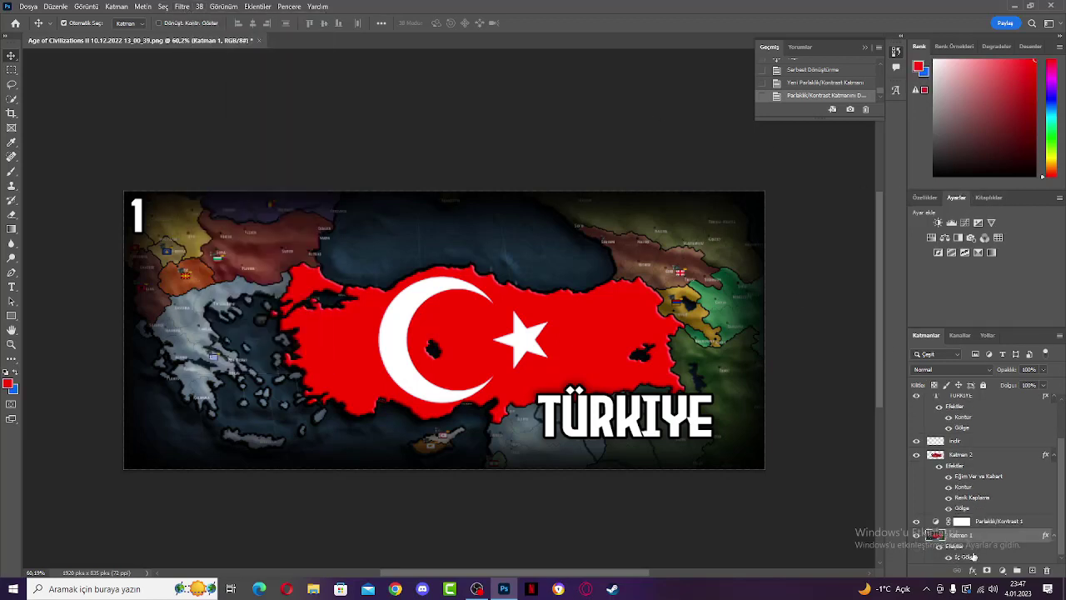
click(117, 7)
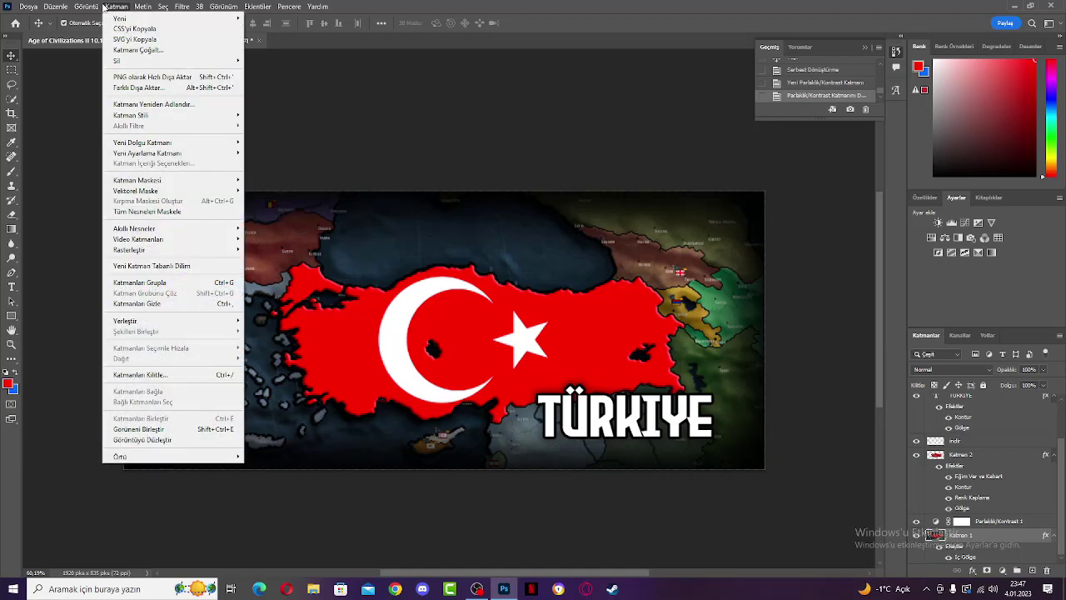
mouse_move(181, 7)
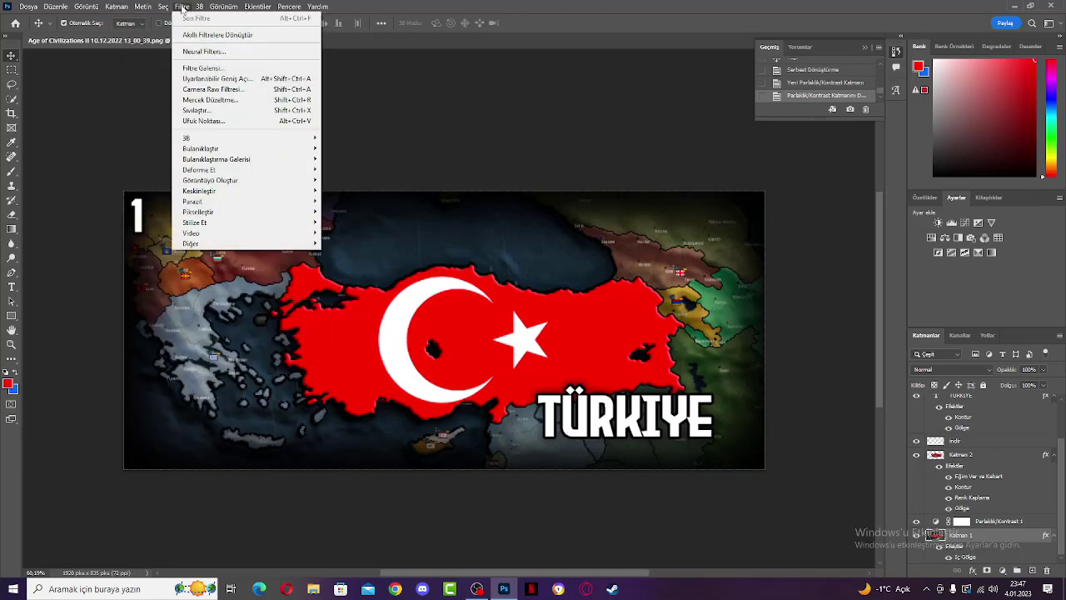
click(431, 186)
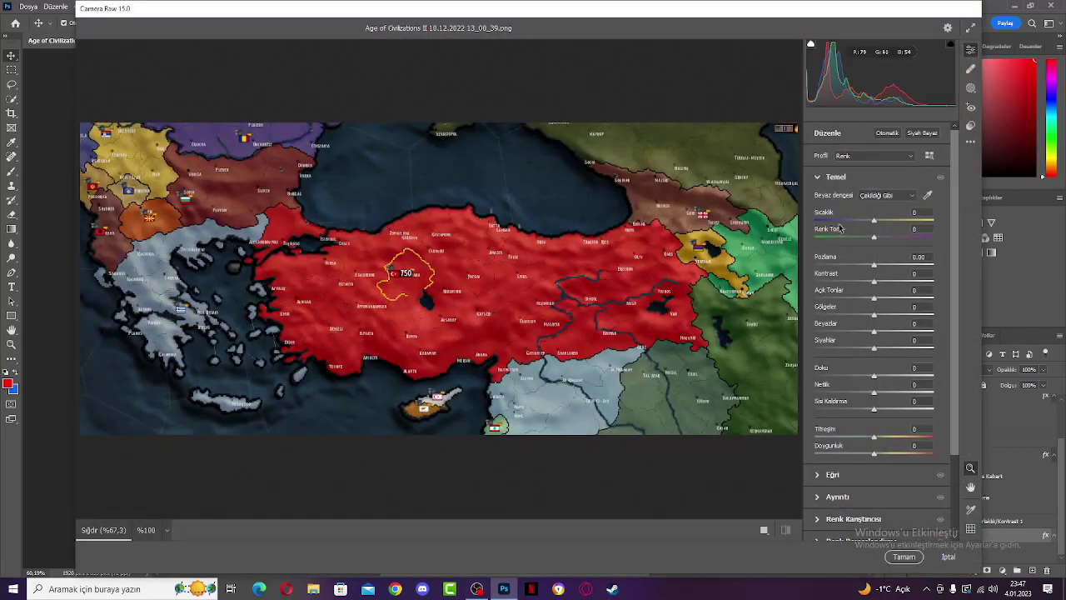
drag(875, 266, 862, 266)
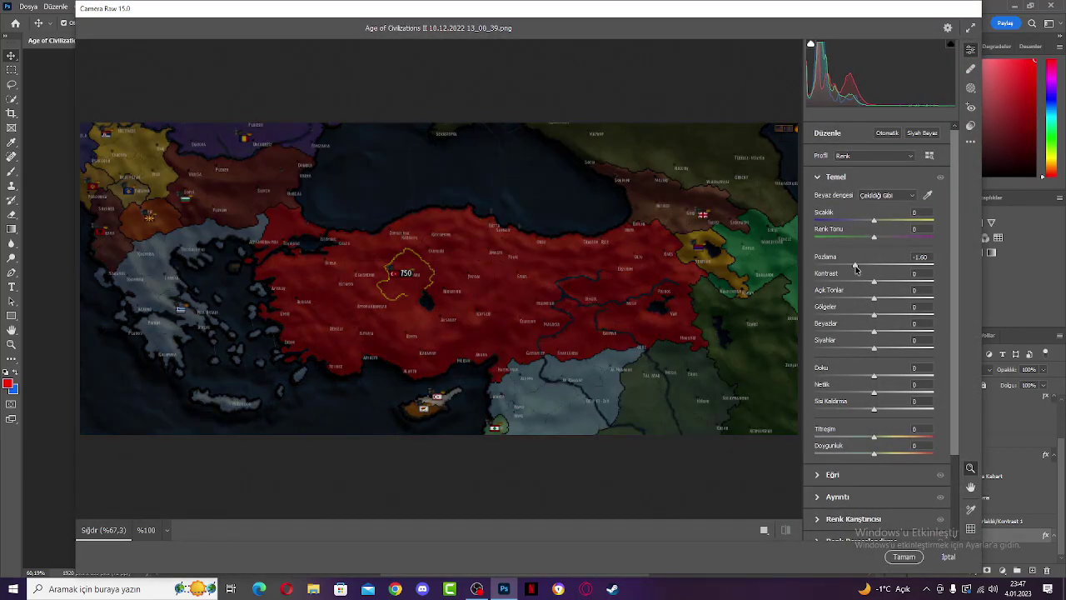
click(904, 556)
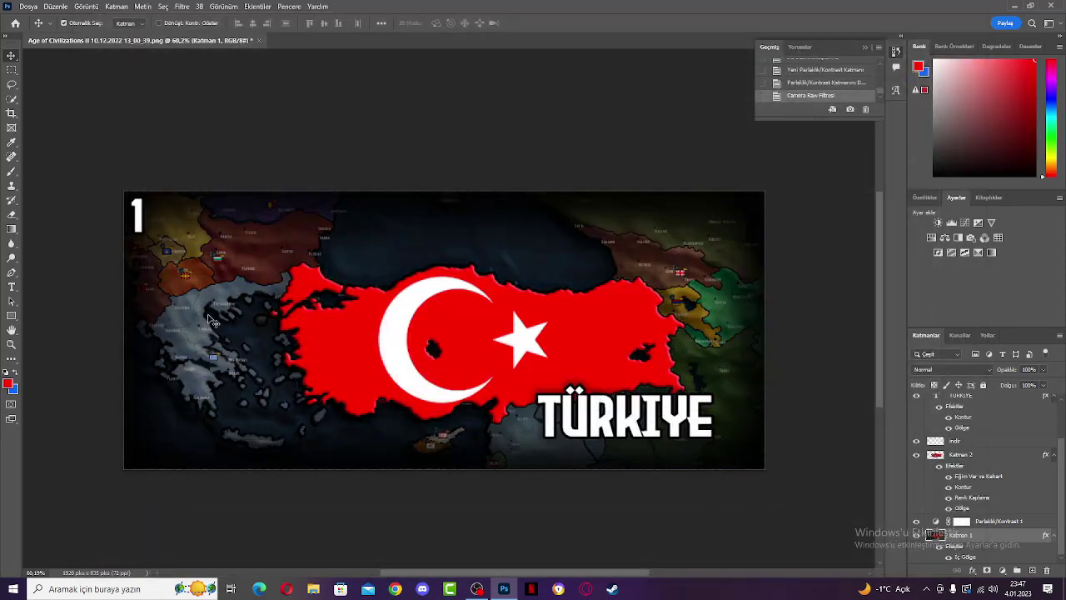
mouse_move(212, 321)
mouse_down()
mouse_move(167, 171)
mouse_move(50, 58)
mouse_move(187, 221)
mouse_move(239, 315)
mouse_move(208, 327)
mouse_up()
click(859, 369)
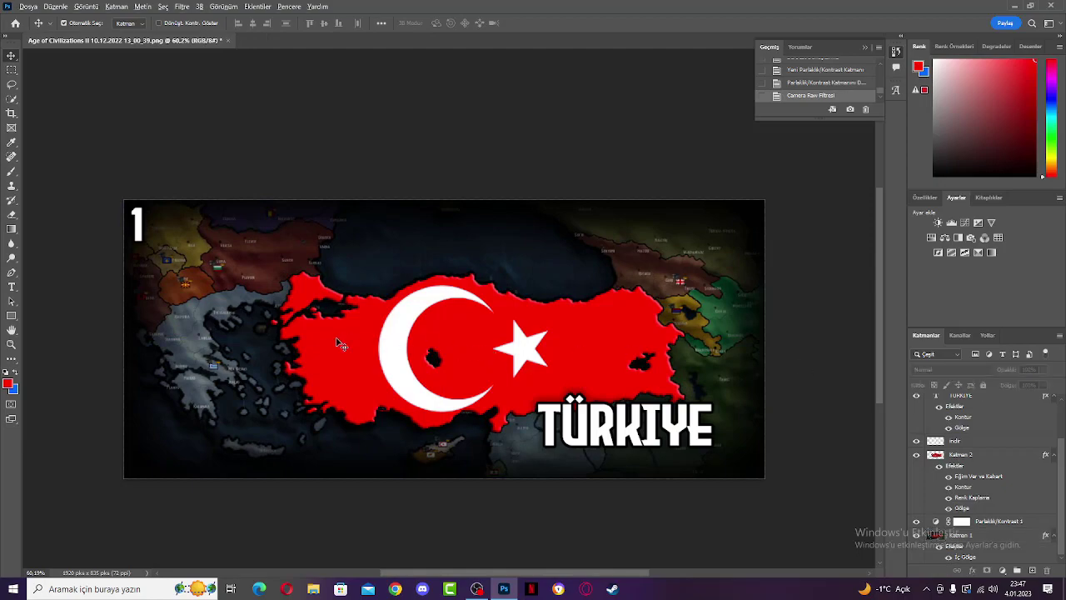
Examine the darkened background map against the flag, TÜRKIYE title and number 1, both close up and in full.
scroll(342, 337, up, 3)
scroll(533, 351, up, 1)
scroll(540, 352, down, 4)
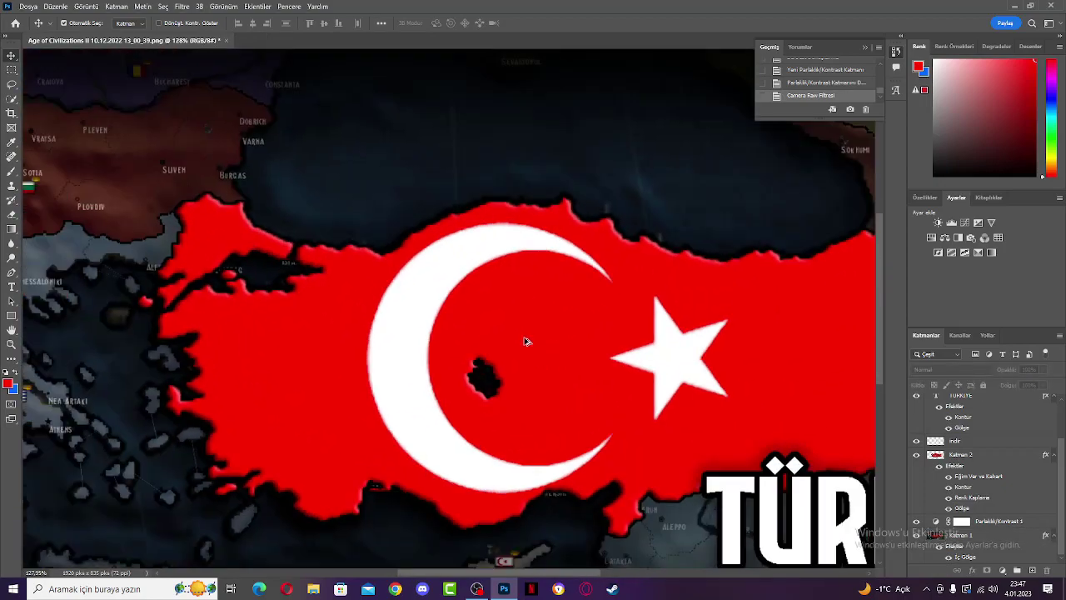
scroll(768, 366, up, 3)
scroll(354, 340, down, 2)
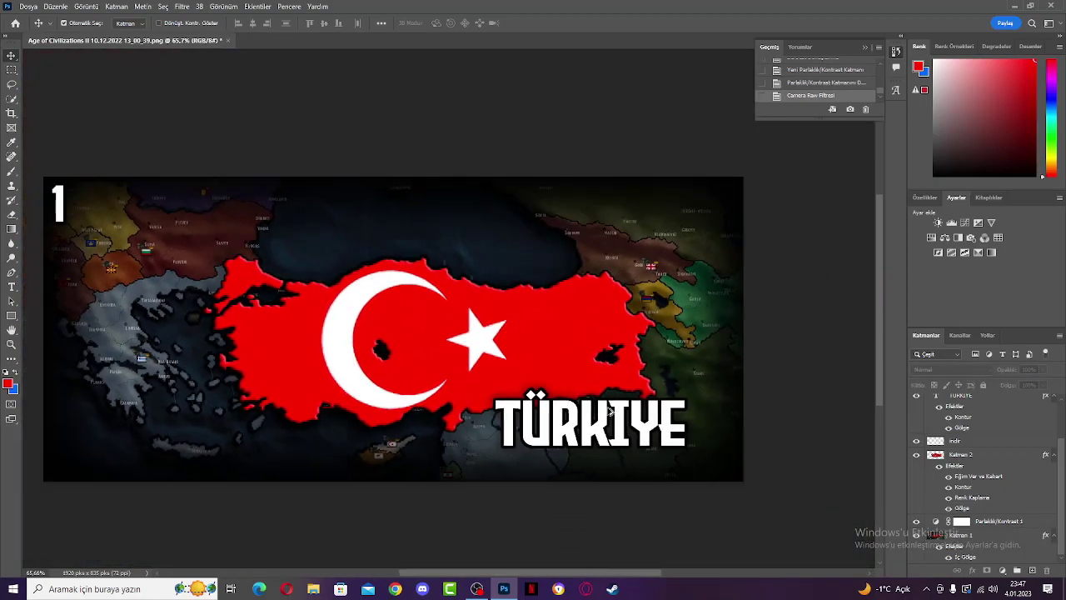
scroll(778, 441, down, 1)
scroll(344, 367, up, 1)
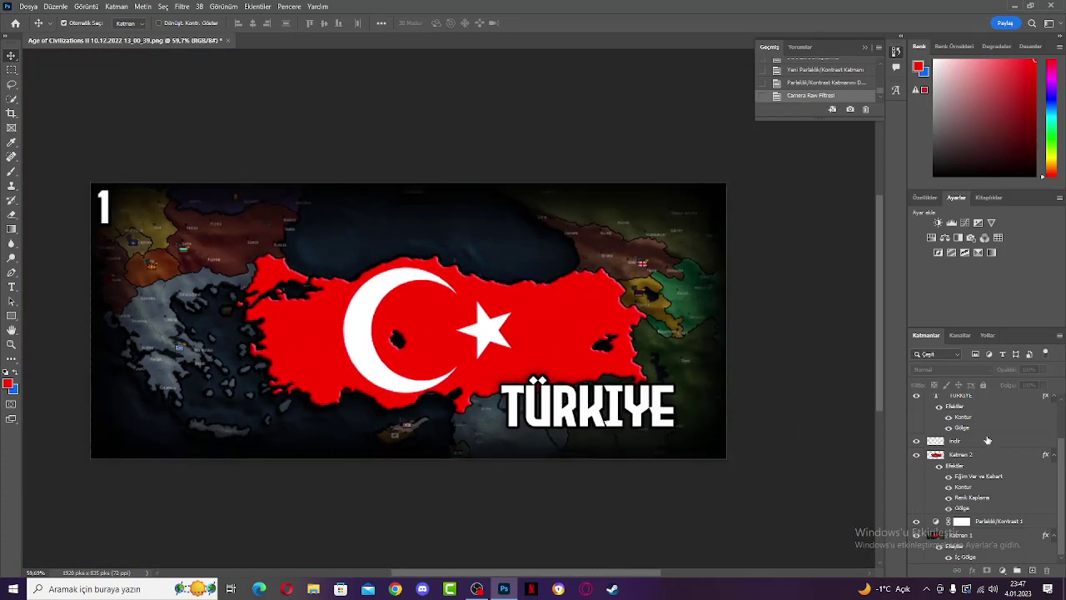
scroll(358, 343, up, 2)
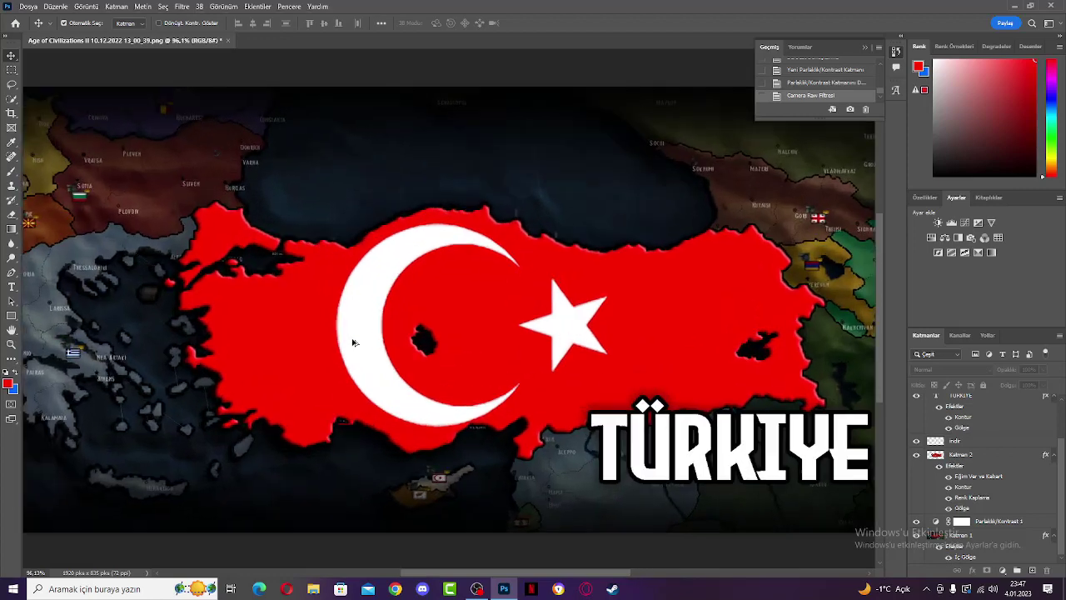
scroll(352, 342, down, 2)
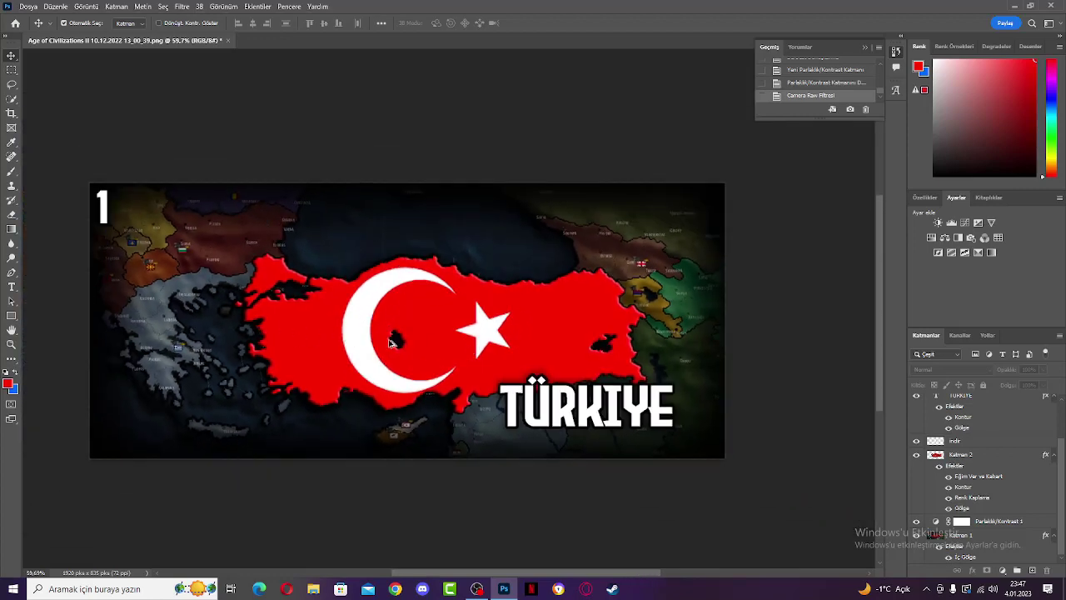
scroll(390, 342, up, 3)
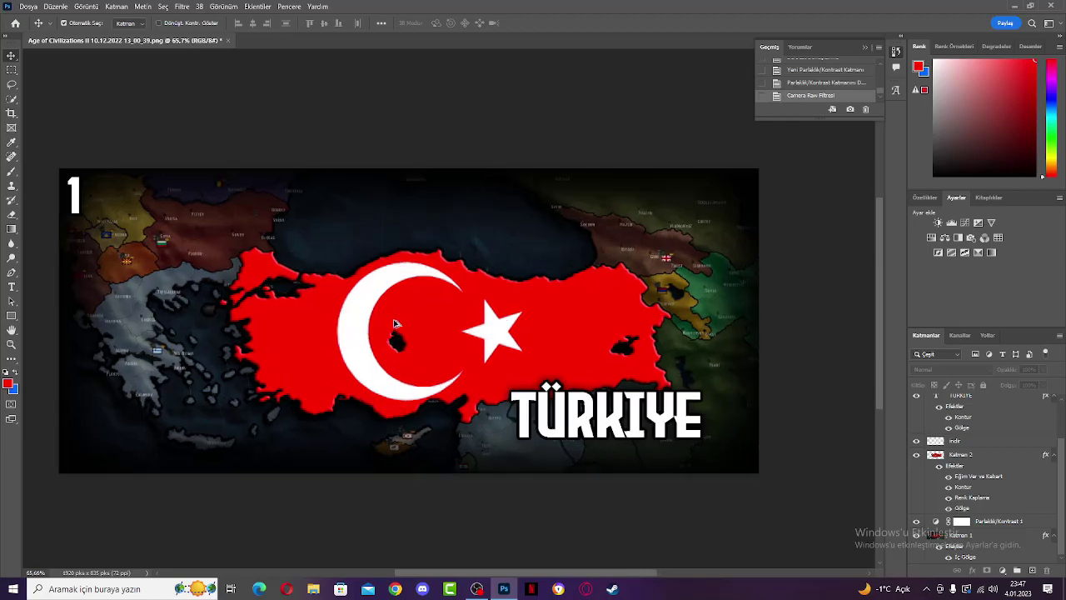
scroll(387, 367, down, 4)
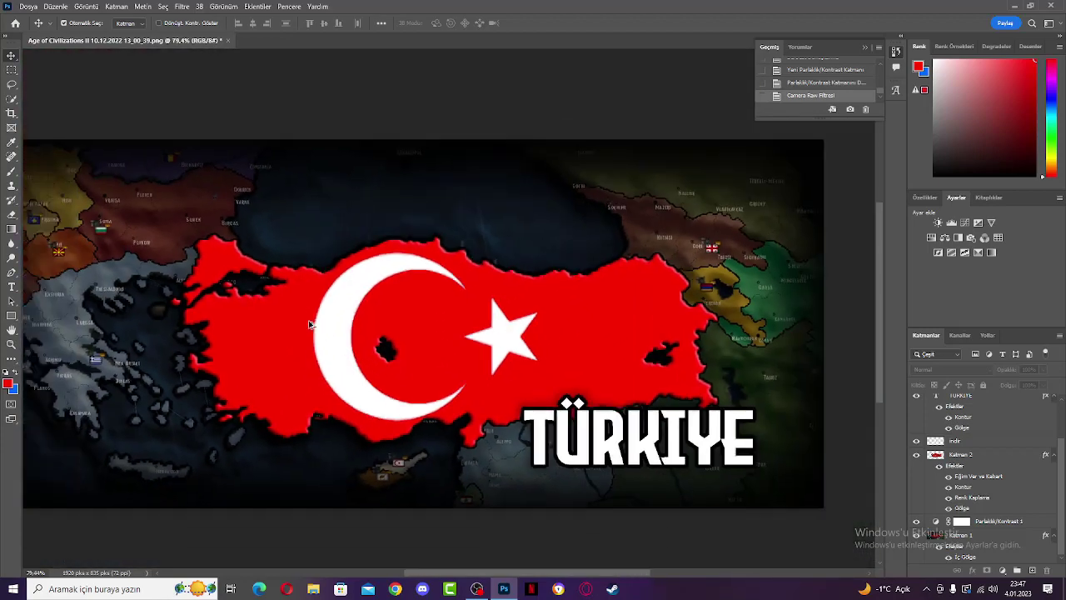
scroll(441, 302, down, 1)
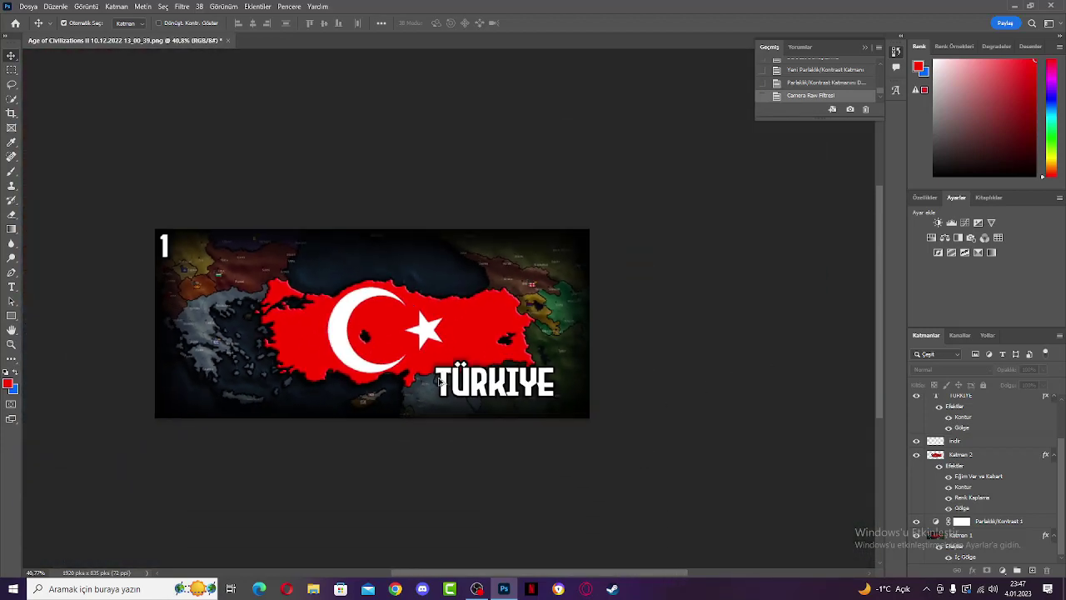
scroll(286, 337, up, 2)
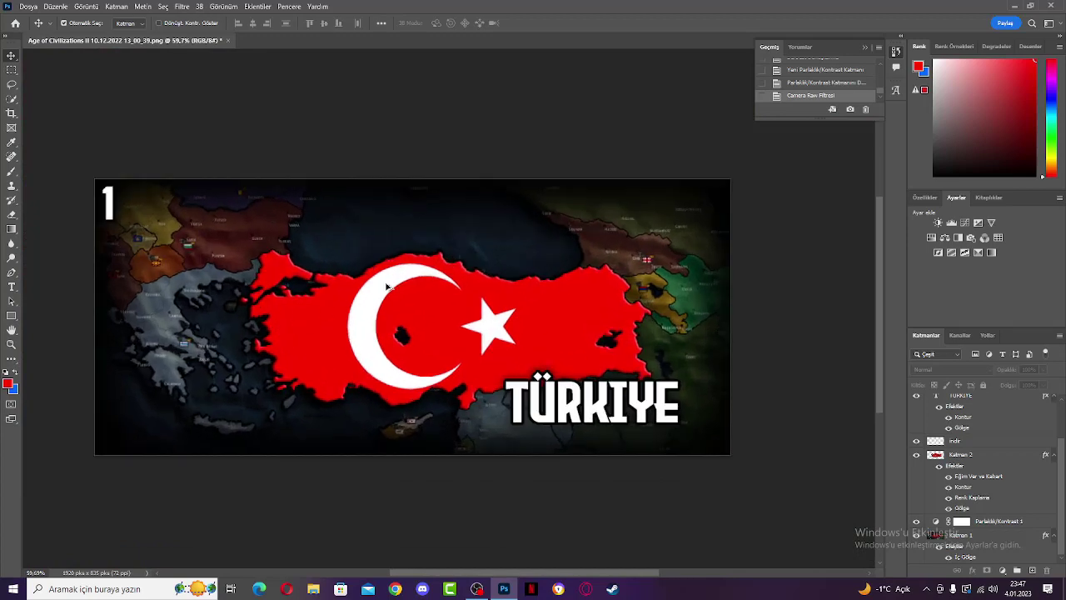